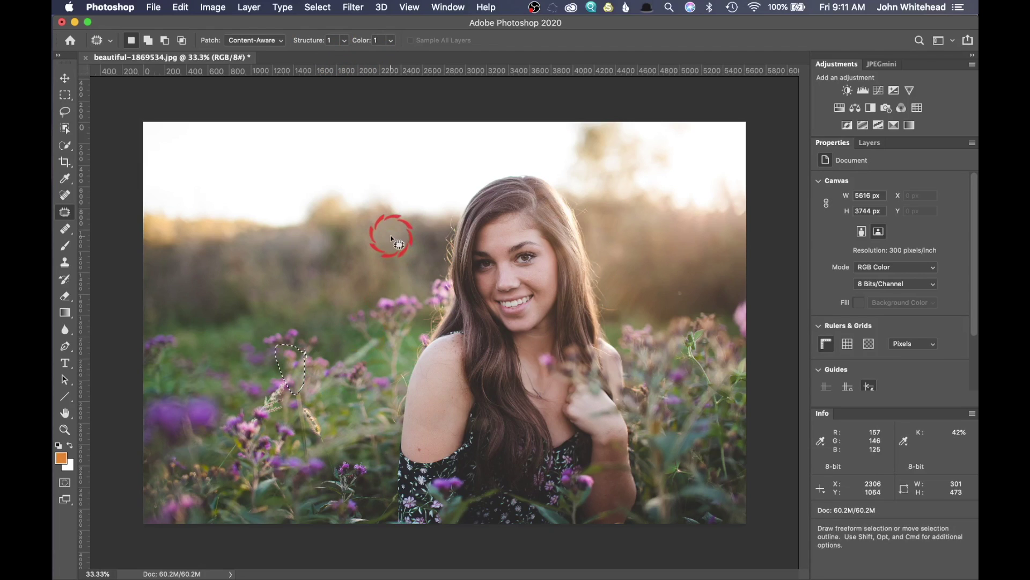
# - Clear the patch selection around the purple flowers and heal the forehead blemishes with the Spot Healing Brush at size 35
pyautogui.moveTo(331, 276); pyautogui.dragTo(360, 251)
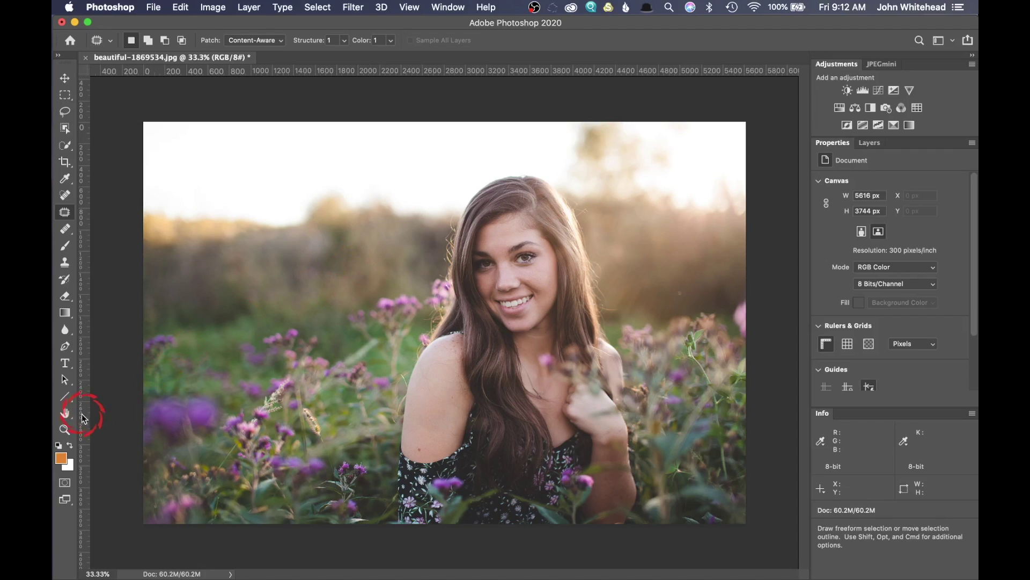
pyautogui.click(64, 429)
pyautogui.moveTo(517, 230); pyautogui.dragTo(570, 361)
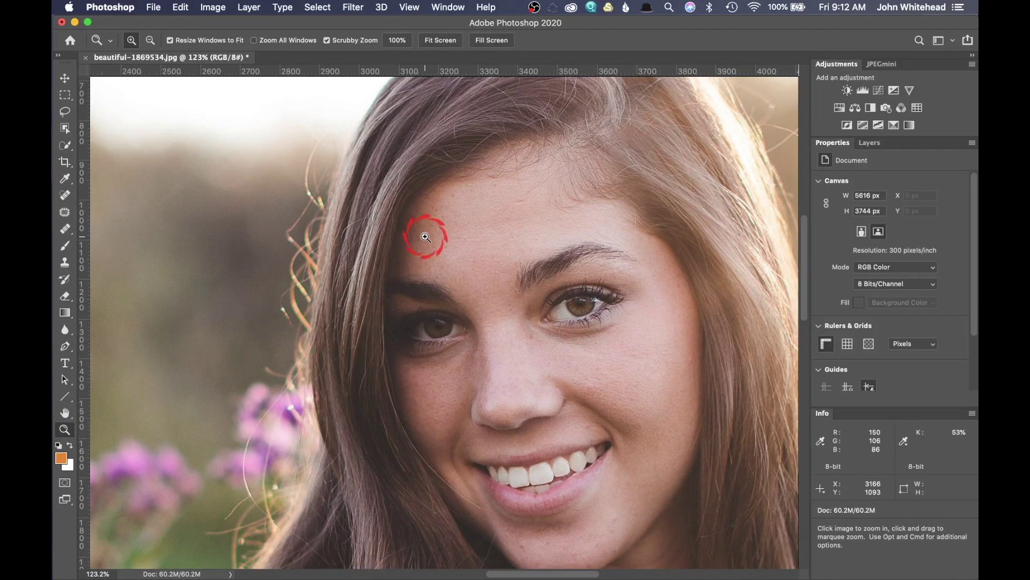
pyautogui.click(66, 195)
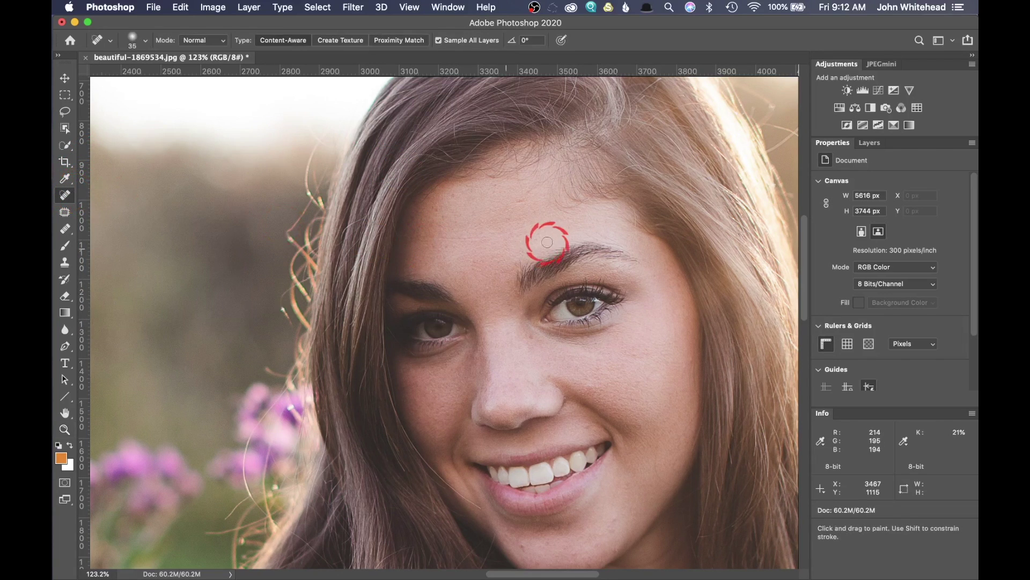
pyautogui.click(522, 203)
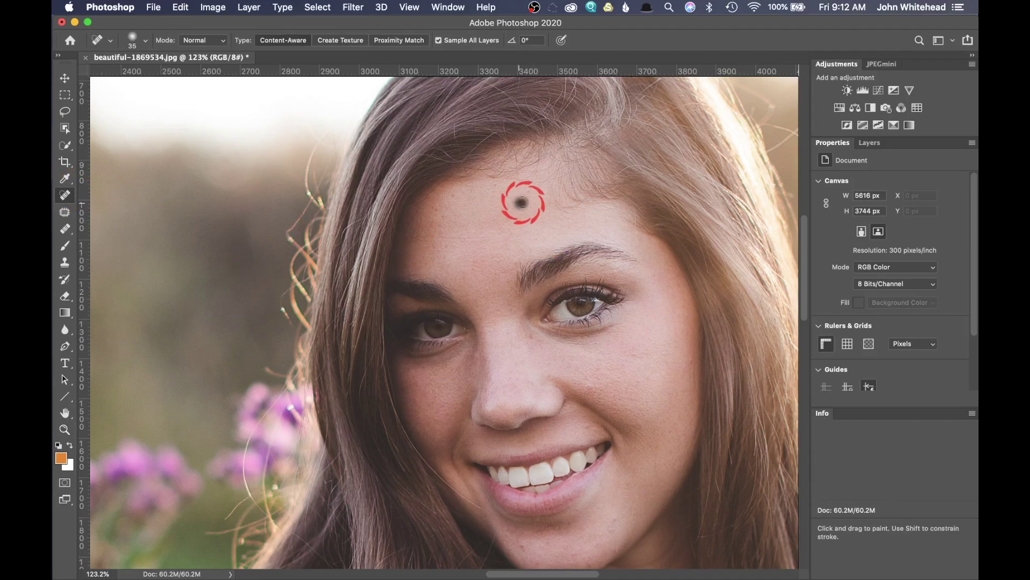
pyautogui.moveTo(476, 233)
pyautogui.mouseDown()
pyautogui.moveTo(431, 238)
pyautogui.moveTo(500, 239)
pyautogui.mouseUp()
# - Heal the small spots on the cheek, nose, and chin with the Spot Healing Brush
pyautogui.moveTo(634, 352); pyautogui.dragTo(690, 359)
pyautogui.moveTo(533, 338); pyautogui.dragTo(530, 336)
pyautogui.click(498, 423)
pyautogui.moveTo(521, 546); pyautogui.dragTo(521, 546)
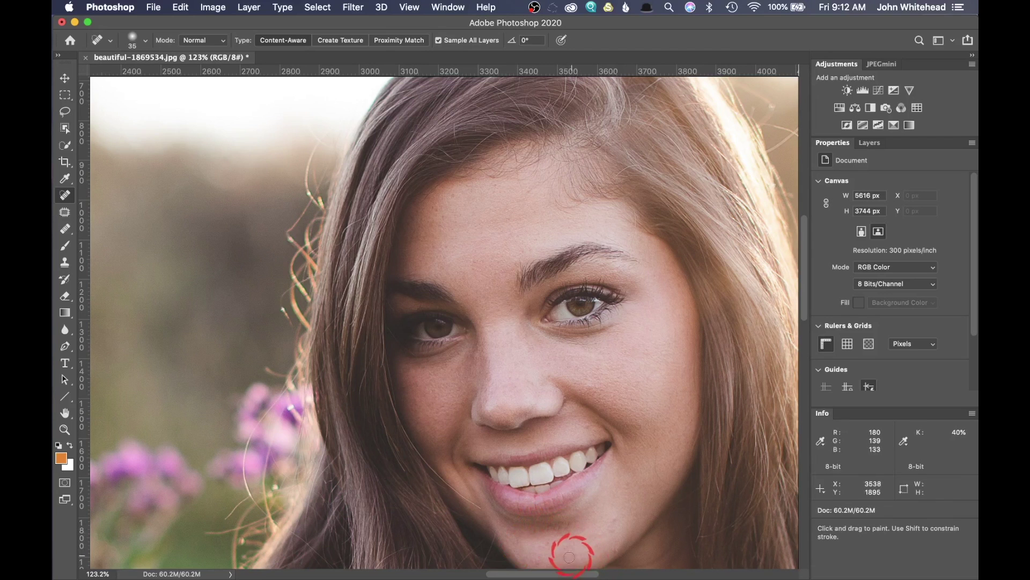
pyautogui.moveTo(613, 549); pyautogui.dragTo(603, 522)
# - Heal the remaining spots around the lower face and along the edge of the cheek beside the hair
pyautogui.scroll(-5, 569, 397)
pyautogui.hscroll(1, 568, 397)
pyautogui.click(621, 466)
pyautogui.click(568, 374)
pyautogui.scroll(5, 472, 214)
pyautogui.hscroll(1, 472, 214)
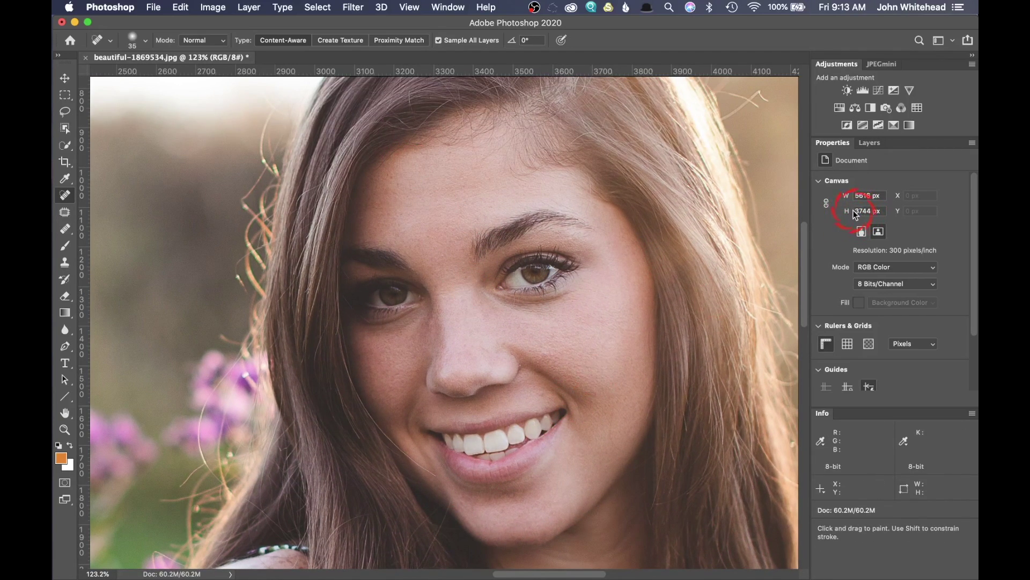
pyautogui.moveTo(648, 327); pyautogui.dragTo(653, 354)
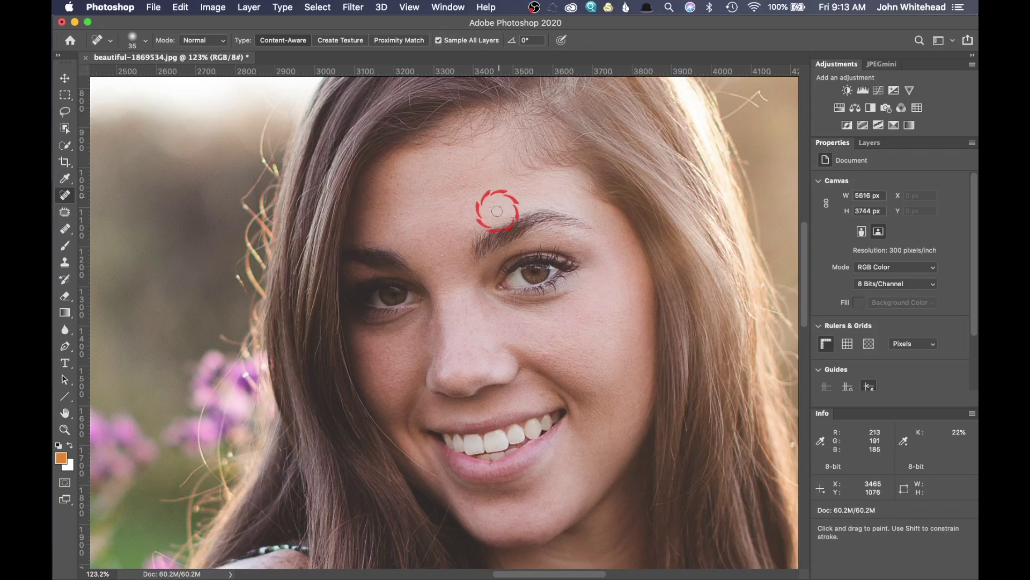
pyautogui.press('super+0')
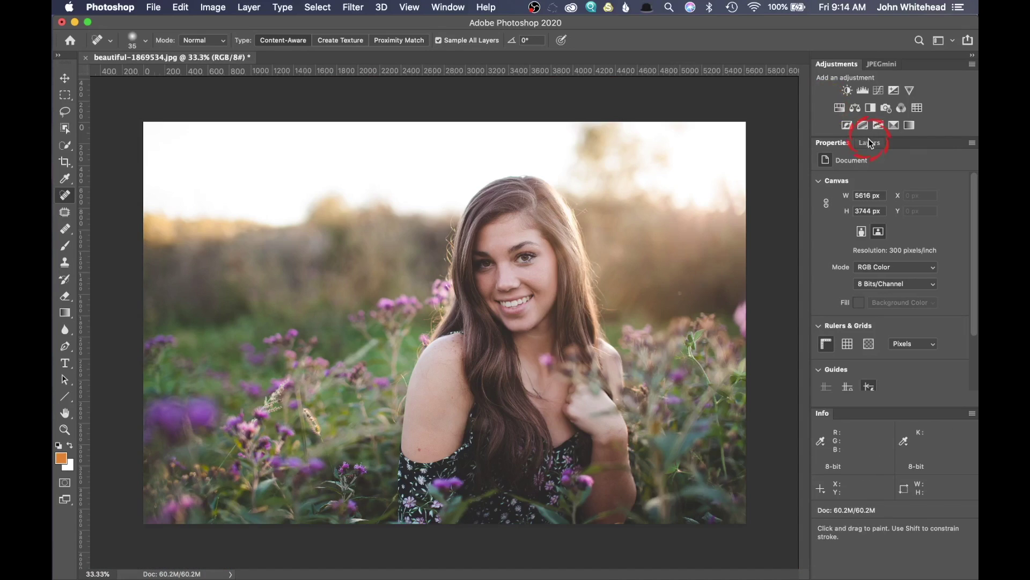
# - Dock the Layers panel together with the Info panel and make that panel group taller
pyautogui.moveTo(869, 148); pyautogui.dragTo(857, 414)
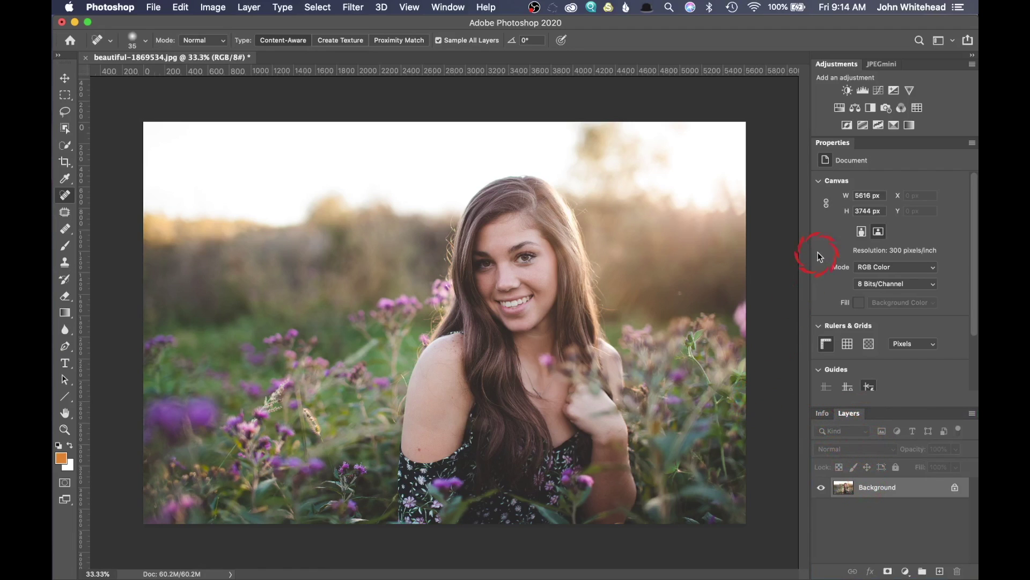
pyautogui.moveTo(916, 408); pyautogui.dragTo(910, 382)
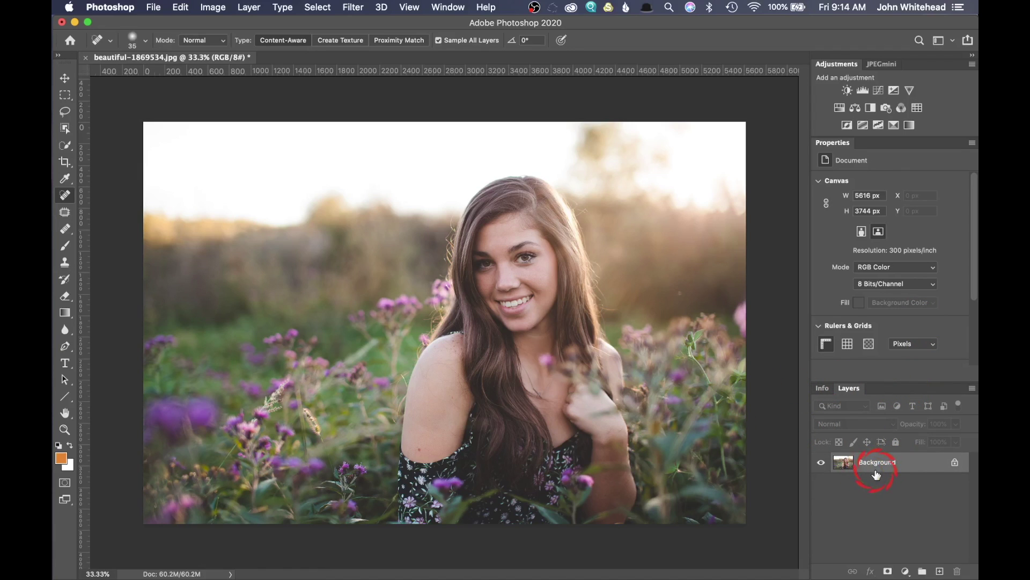
# - Duplicate the Background layer and apply a Surface Blur with a small radius and a reduced threshold to the copy
pyautogui.press('super+j')
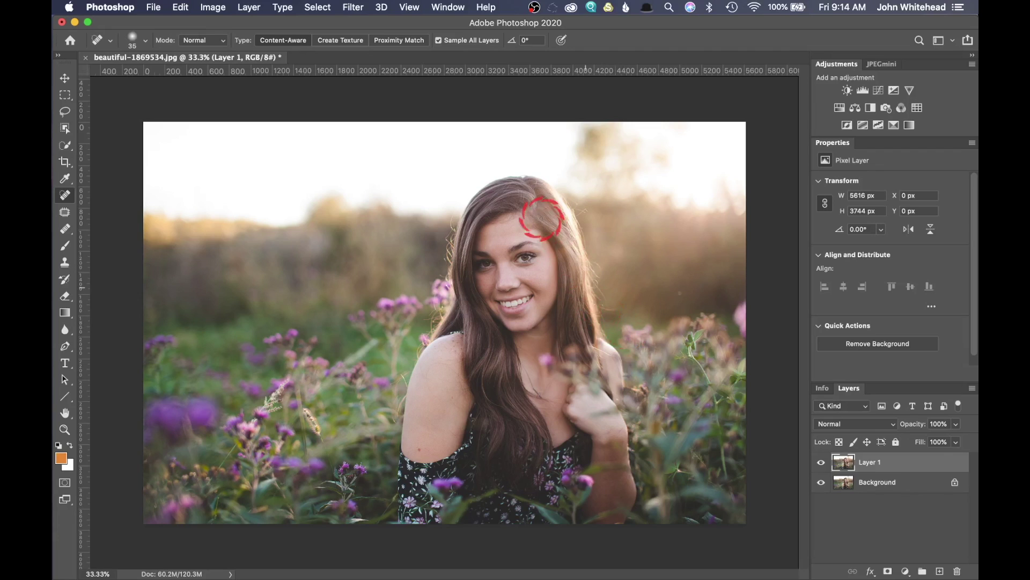
pyautogui.click(353, 7)
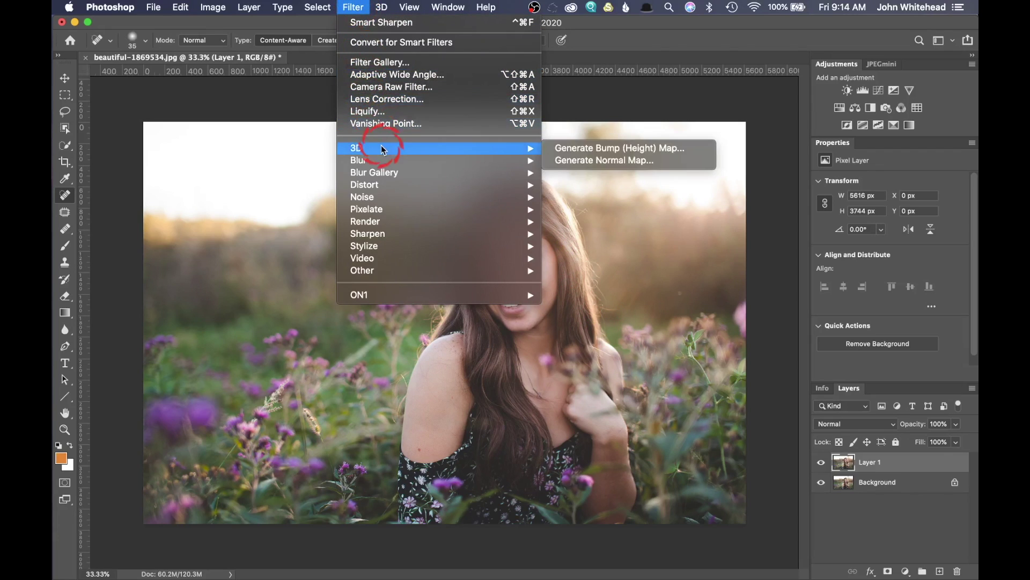
pyautogui.moveTo(378, 160)
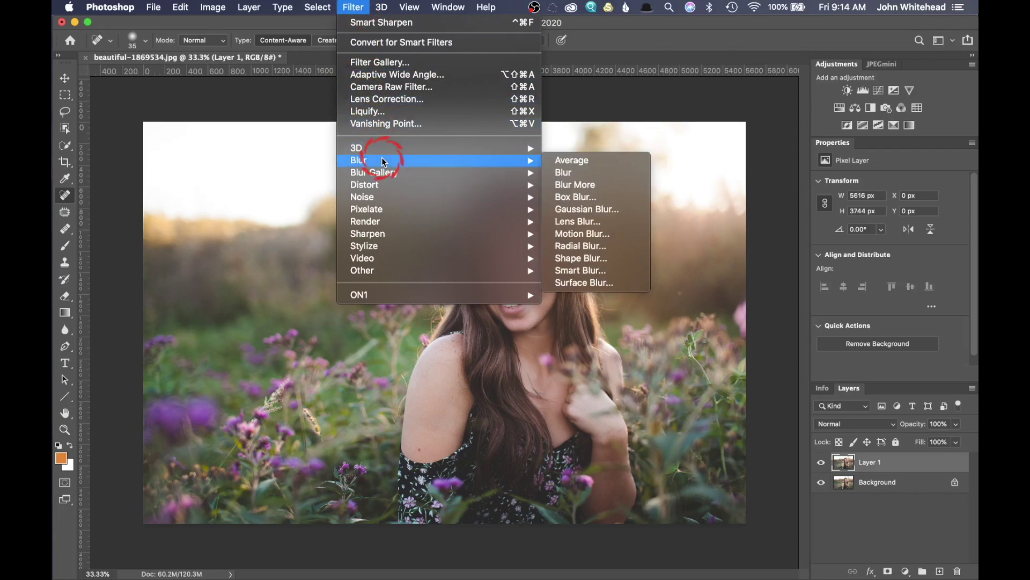
pyautogui.click(595, 283)
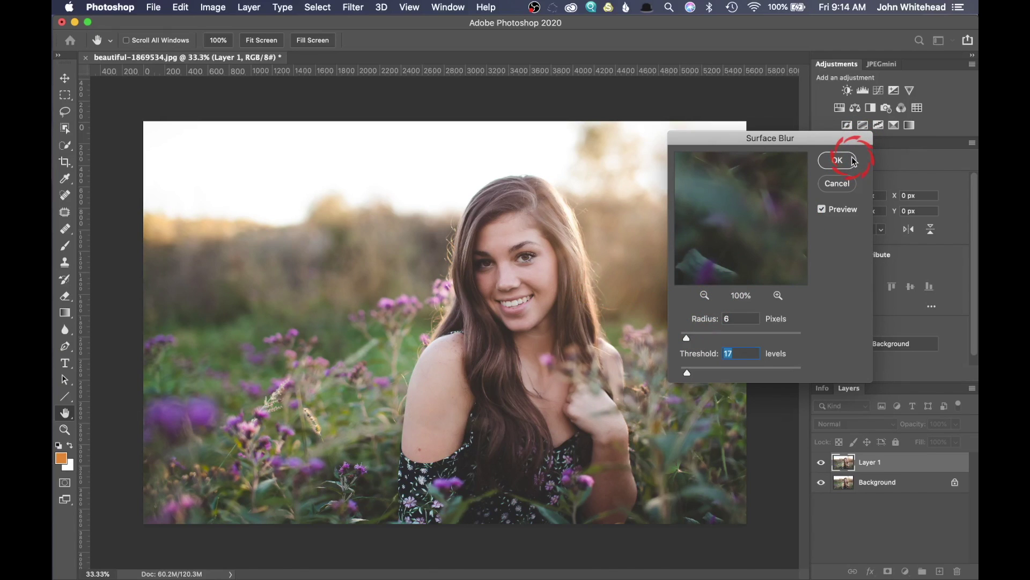
pyautogui.press('super+equal')
pyautogui.press('super+equal')
pyautogui.press('super+equal')
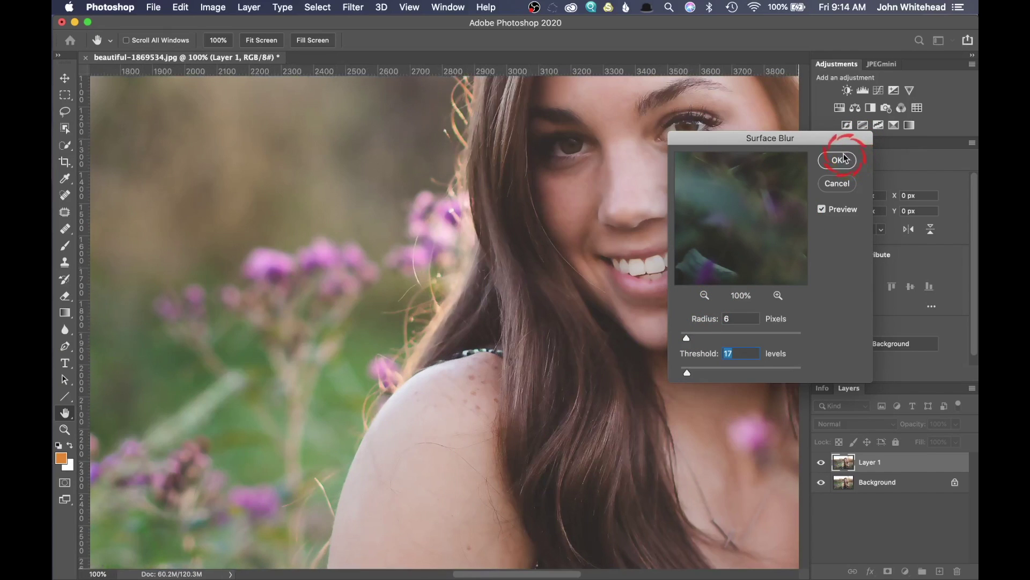
pyautogui.hscroll(10, 530, 333)
pyautogui.scroll(4, 529, 334)
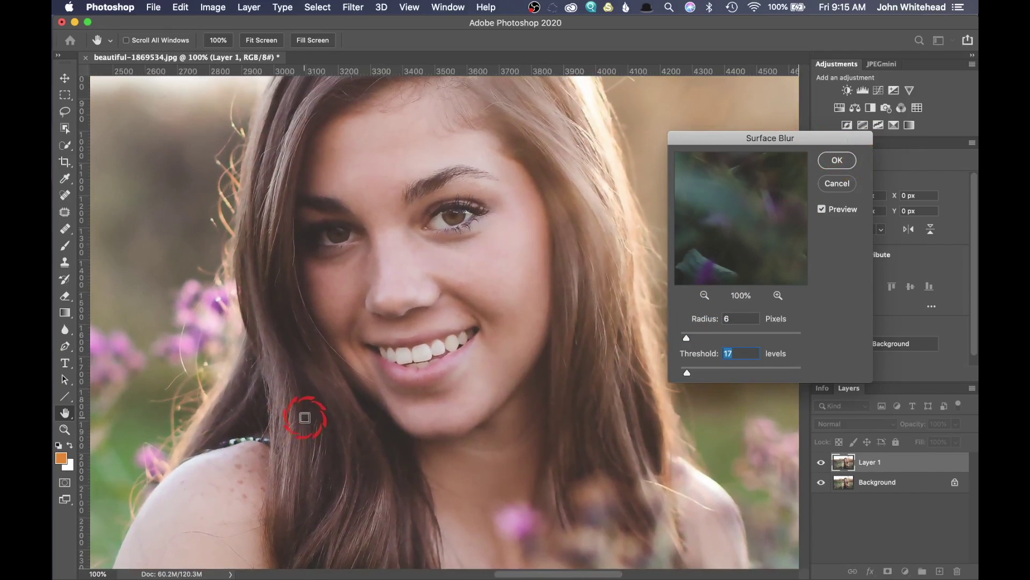
pyautogui.moveTo(687, 372); pyautogui.dragTo(680, 372)
pyautogui.click(686, 337)
pyautogui.click(680, 372)
pyautogui.click(838, 163)
pyautogui.press('j')
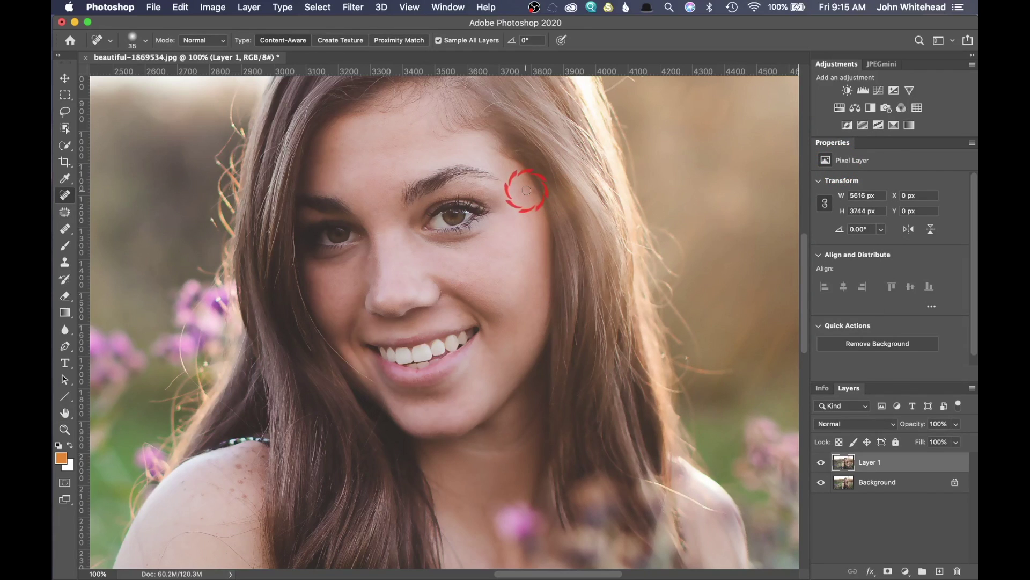
# - Add an inverted black layer mask to the blurred Layer 1
pyautogui.click(851, 465)
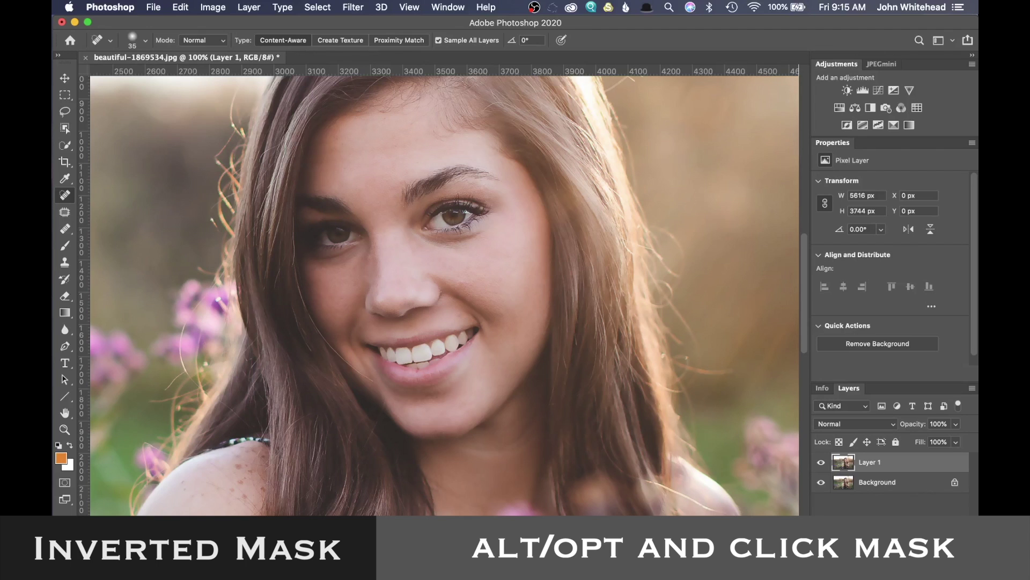
pyautogui.keyDown('alt'); pyautogui.click(892, 536); pyautogui.keyUp('alt')
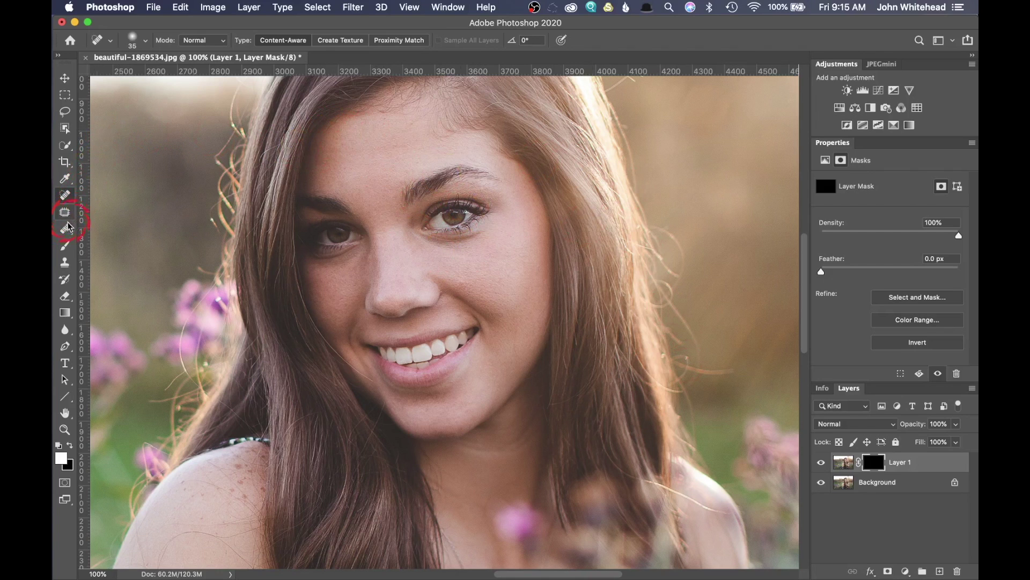
# - Paint white on the mask with a 541 px brush over the face and exposed skin to reveal the blur
pyautogui.click(71, 250)
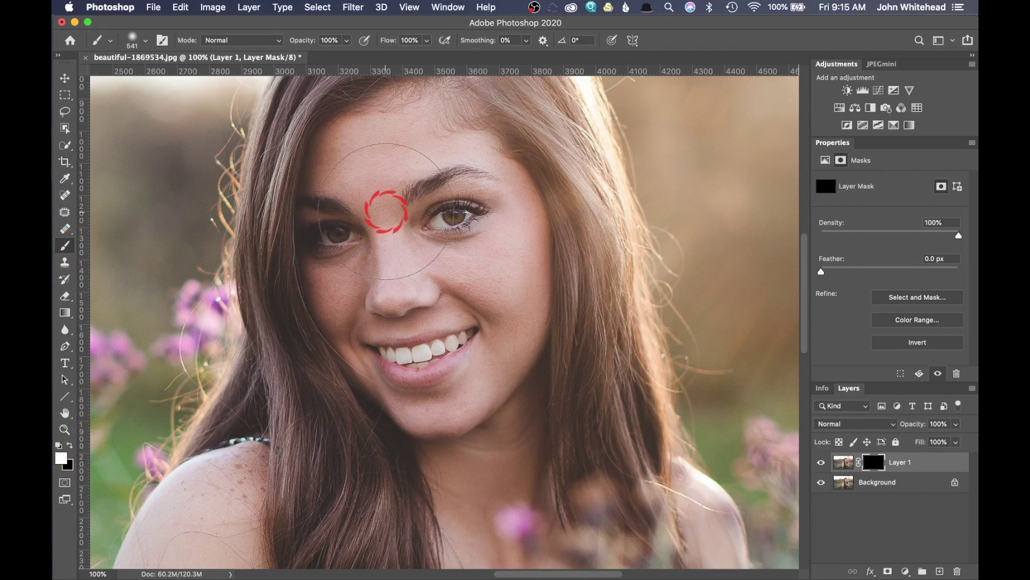
pyautogui.moveTo(382, 181)
pyautogui.mouseDown()
pyautogui.moveTo(367, 204)
pyautogui.moveTo(390, 295)
pyautogui.moveTo(454, 393)
pyautogui.moveTo(467, 381)
pyautogui.moveTo(481, 184)
pyautogui.moveTo(402, 166)
pyautogui.moveTo(428, 187)
pyautogui.moveTo(449, 230)
pyautogui.moveTo(406, 360)
pyautogui.moveTo(471, 196)
pyautogui.moveTo(472, 142)
pyautogui.mouseUp()
pyautogui.press('super+minus')
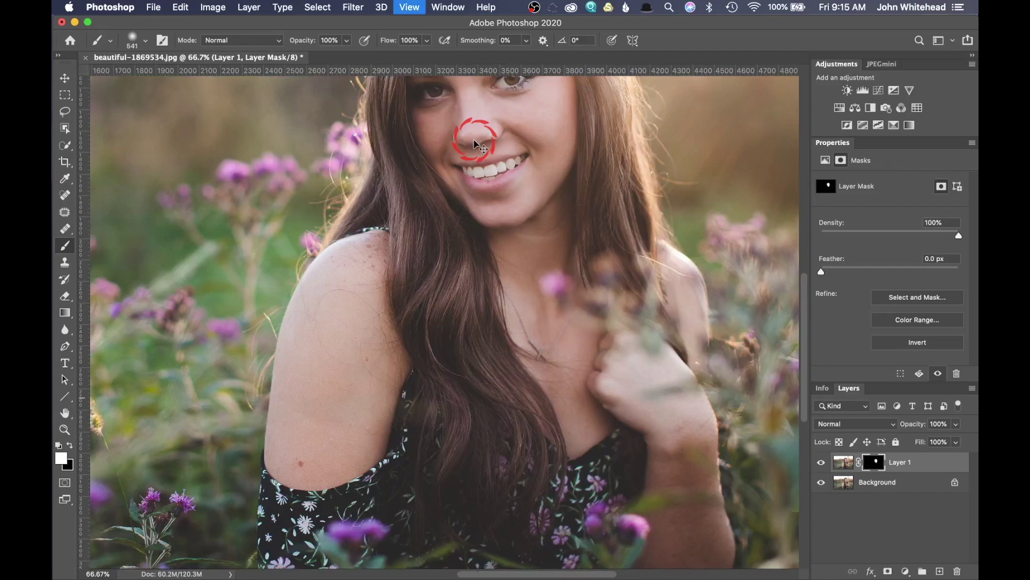
pyautogui.moveTo(279, 257)
pyautogui.mouseDown()
pyautogui.moveTo(358, 286)
pyautogui.moveTo(325, 322)
pyautogui.moveTo(299, 393)
pyautogui.moveTo(293, 432)
pyautogui.moveTo(307, 454)
pyautogui.moveTo(352, 405)
pyautogui.moveTo(369, 348)
pyautogui.moveTo(551, 271)
pyautogui.moveTo(581, 415)
pyautogui.moveTo(622, 378)
pyautogui.moveTo(665, 395)
pyautogui.moveTo(670, 298)
pyautogui.moveTo(659, 422)
pyautogui.moveTo(692, 471)
pyautogui.moveTo(694, 557)
pyautogui.moveTo(490, 292)
pyautogui.mouseUp()
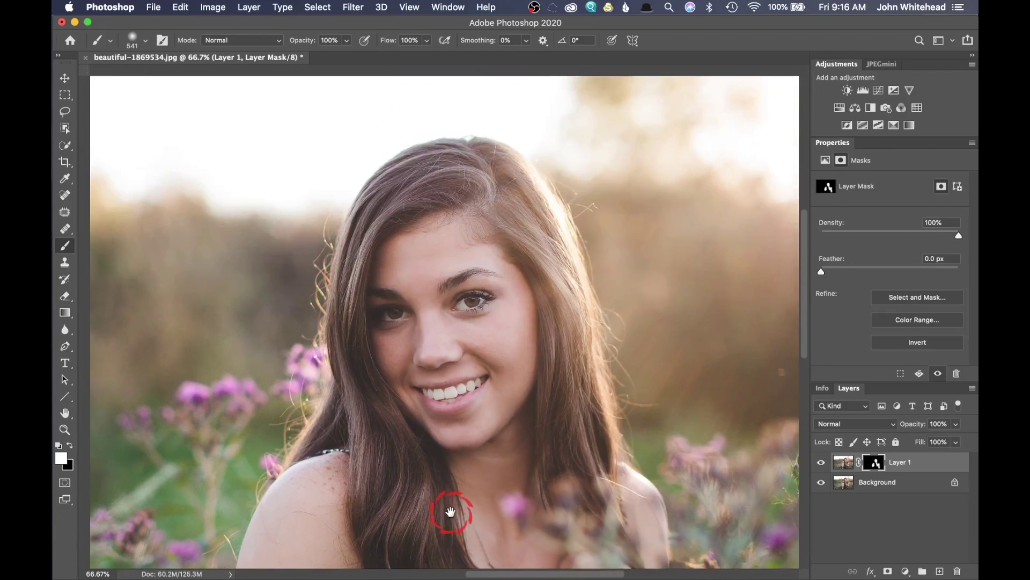
pyautogui.moveTo(452, 509); pyautogui.dragTo(451, 511)
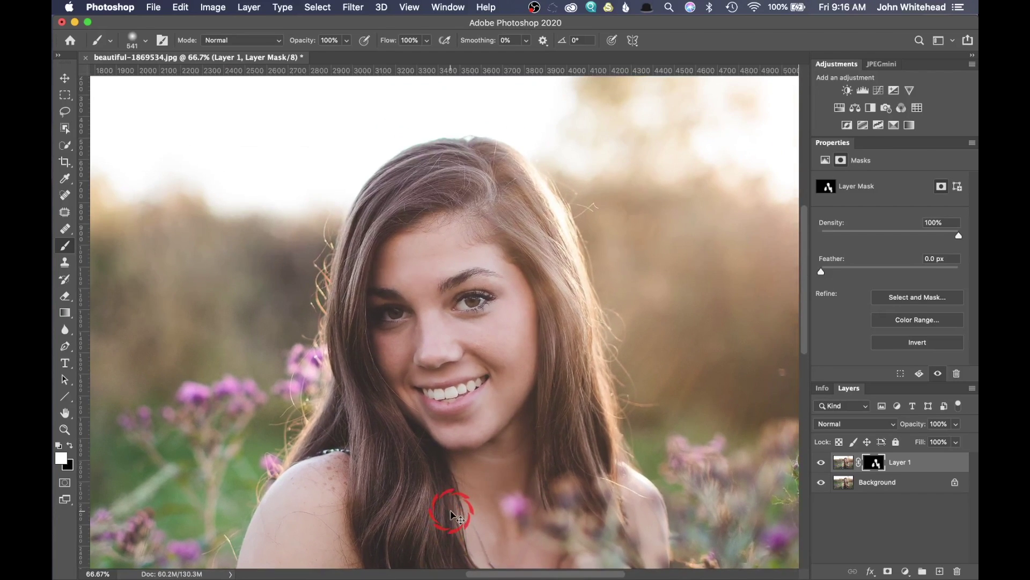
# - Paint black on the mask with a 76 px brush over the teeth and lips to restore their detail
pyautogui.press('super+equal')
pyautogui.press('super+equal')
pyautogui.moveTo(451, 510); pyautogui.dragTo(433, 214)
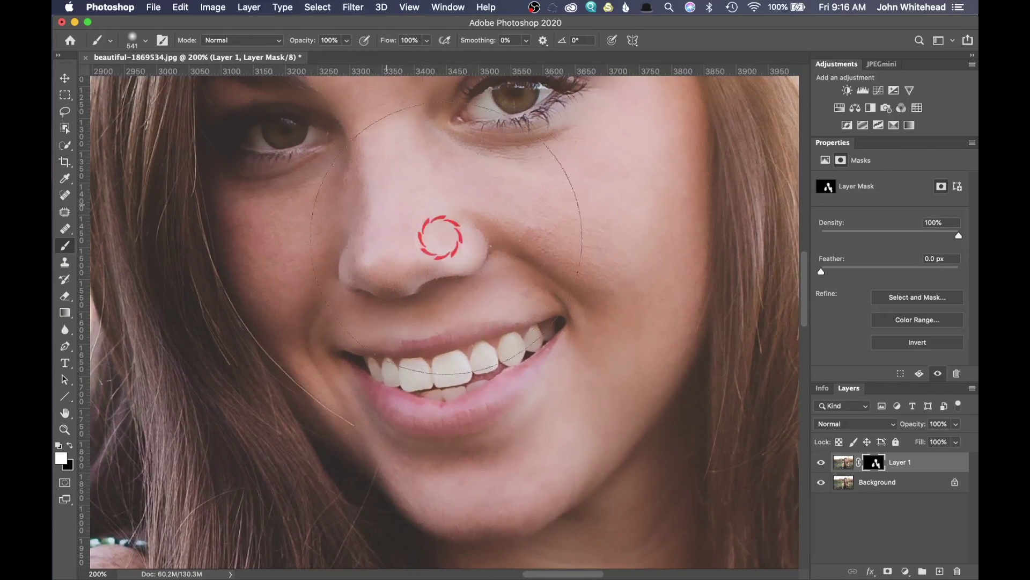
pyautogui.press('x')
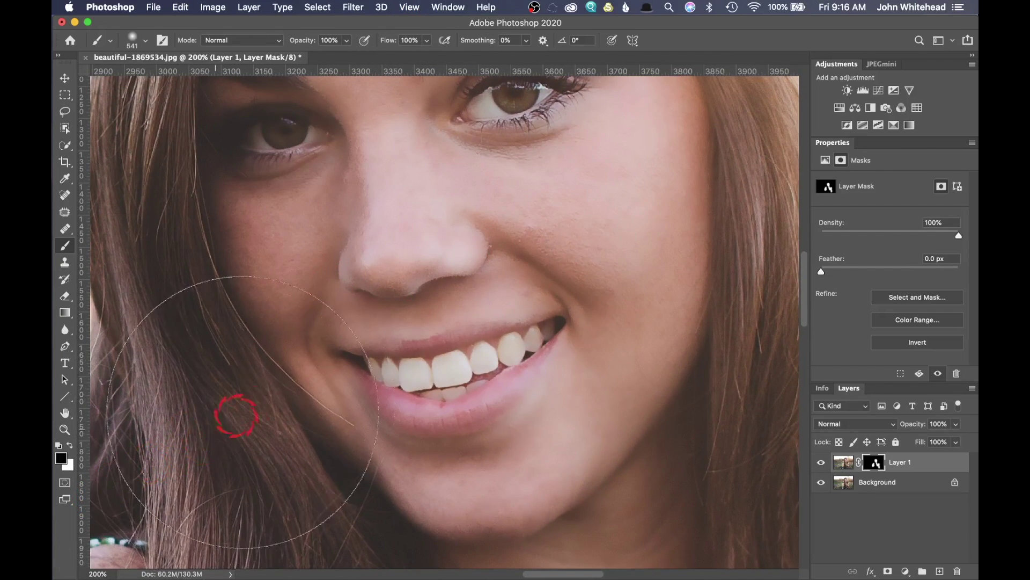
pyautogui.moveTo(442, 275); pyautogui.dragTo(242, 294)
pyautogui.moveTo(459, 349); pyautogui.dragTo(356, 349)
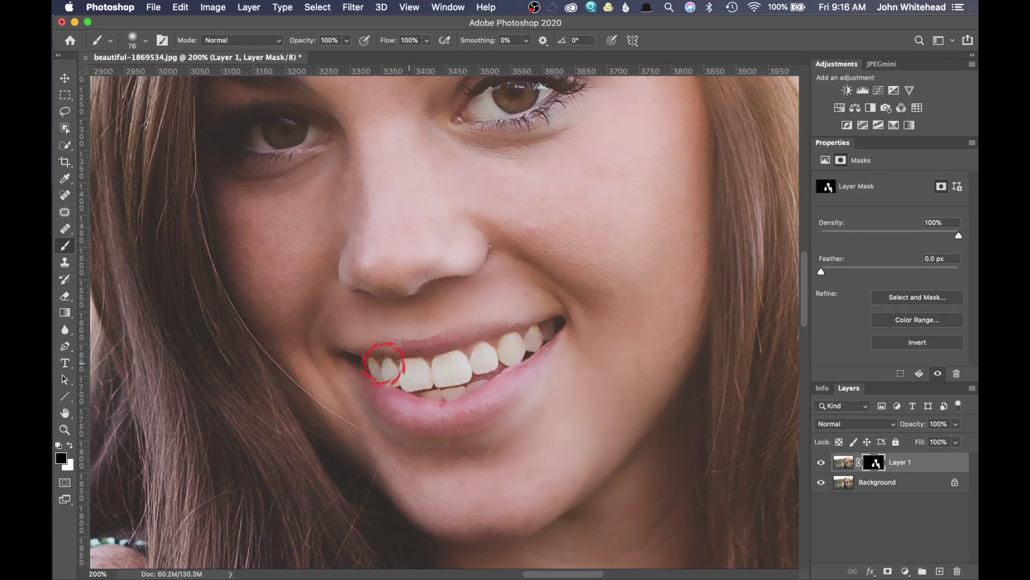
pyautogui.moveTo(472, 405)
pyautogui.mouseDown()
pyautogui.moveTo(536, 337)
pyautogui.moveTo(422, 359)
pyautogui.mouseUp()
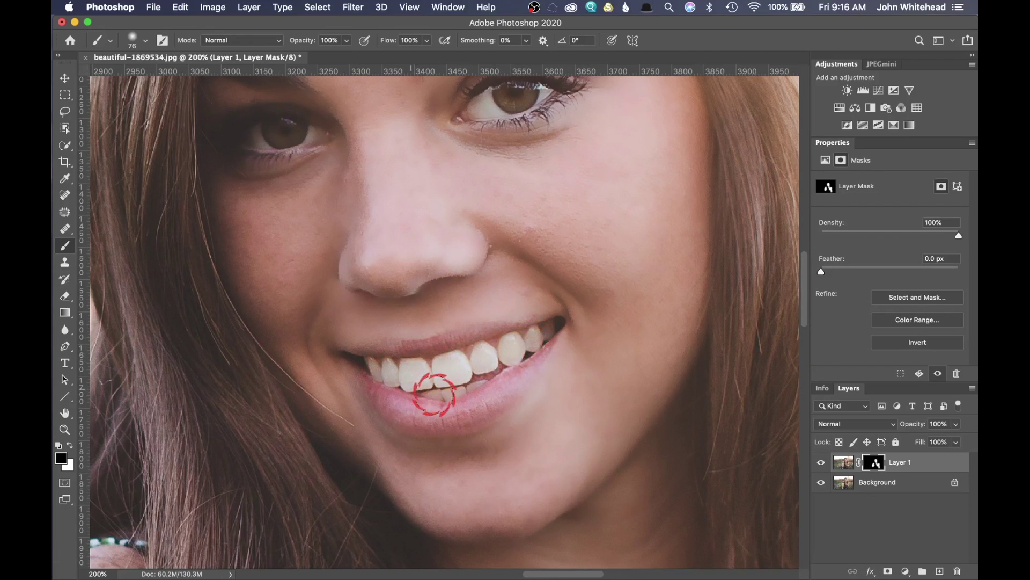
# - Paint black on the mask with a 49 px brush over both eyes and eyebrows to bring back their sharpness
pyautogui.moveTo(490, 230); pyautogui.dragTo(484, 382)
pyautogui.press('super+r')
pyautogui.moveTo(501, 266)
pyautogui.mouseDown()
pyautogui.moveTo(471, 254)
pyautogui.moveTo(466, 269)
pyautogui.moveTo(550, 246)
pyautogui.moveTo(510, 234)
pyautogui.mouseUp()
pyautogui.moveTo(317, 276)
pyautogui.mouseDown()
pyautogui.moveTo(284, 294)
pyautogui.moveTo(282, 284)
pyautogui.moveTo(233, 289)
pyautogui.moveTo(292, 302)
pyautogui.mouseUp()
pyautogui.moveTo(264, 232); pyautogui.dragTo(202, 224)
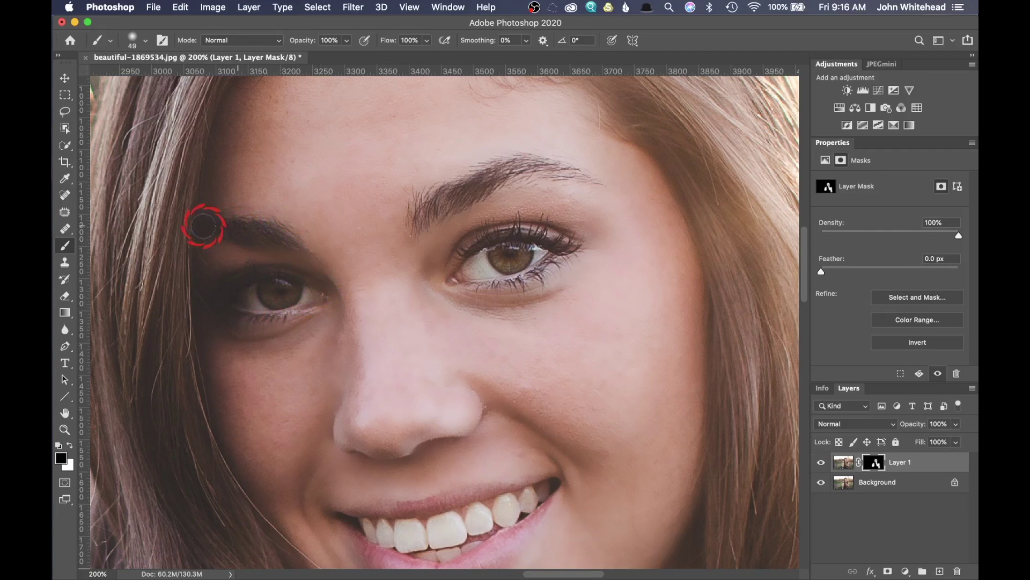
pyautogui.moveTo(428, 193)
pyautogui.mouseDown()
pyautogui.moveTo(453, 190)
pyautogui.moveTo(416, 214)
pyautogui.moveTo(487, 173)
pyautogui.moveTo(566, 179)
pyautogui.mouseUp()
pyautogui.press('super+minus')
pyautogui.press('super+minus')
pyautogui.press('super+minus')
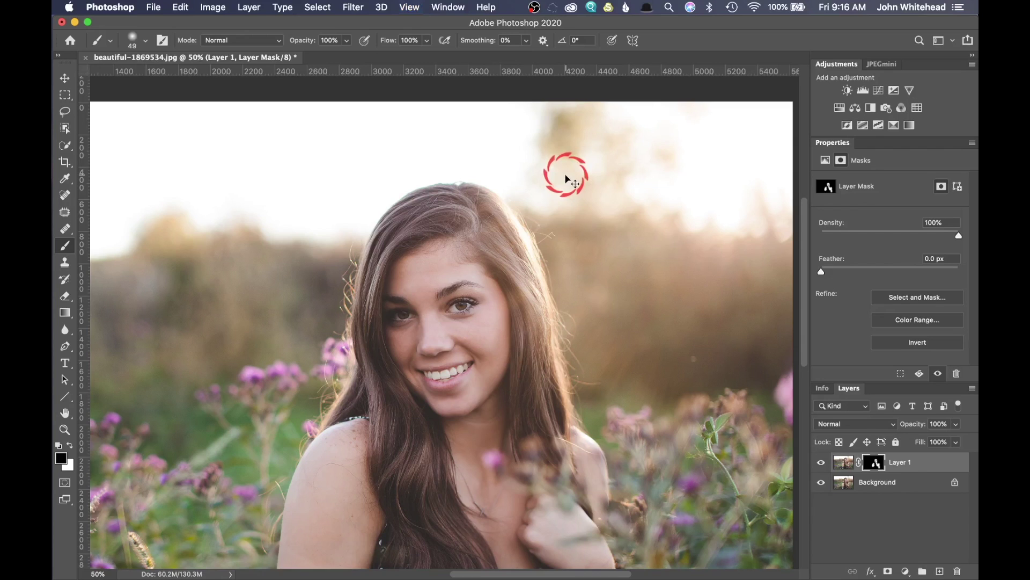
pyautogui.press('super+minus')
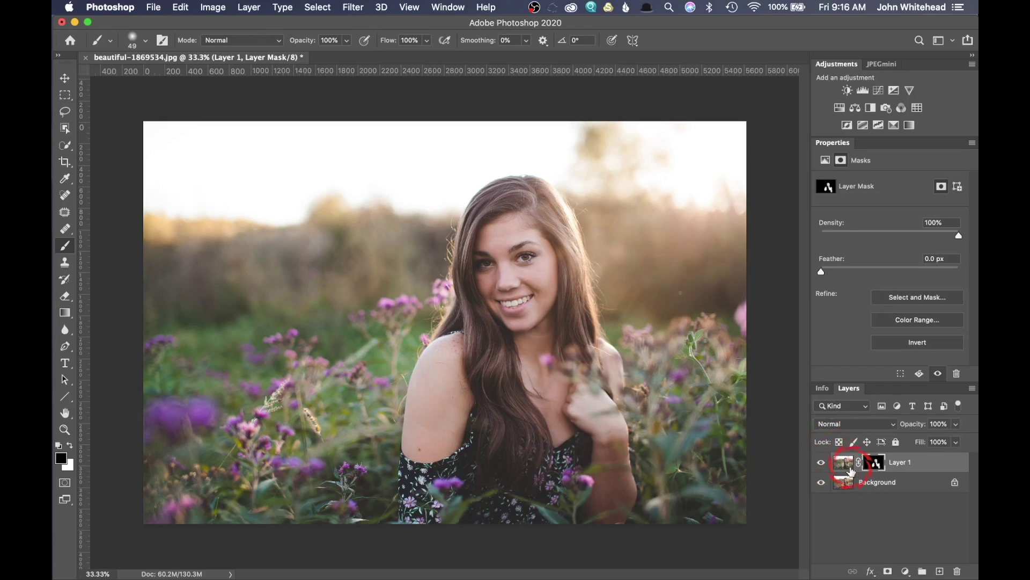
# - Stamp all visible layers into a new merged layer above Layer 1
pyautogui.click(850, 466)
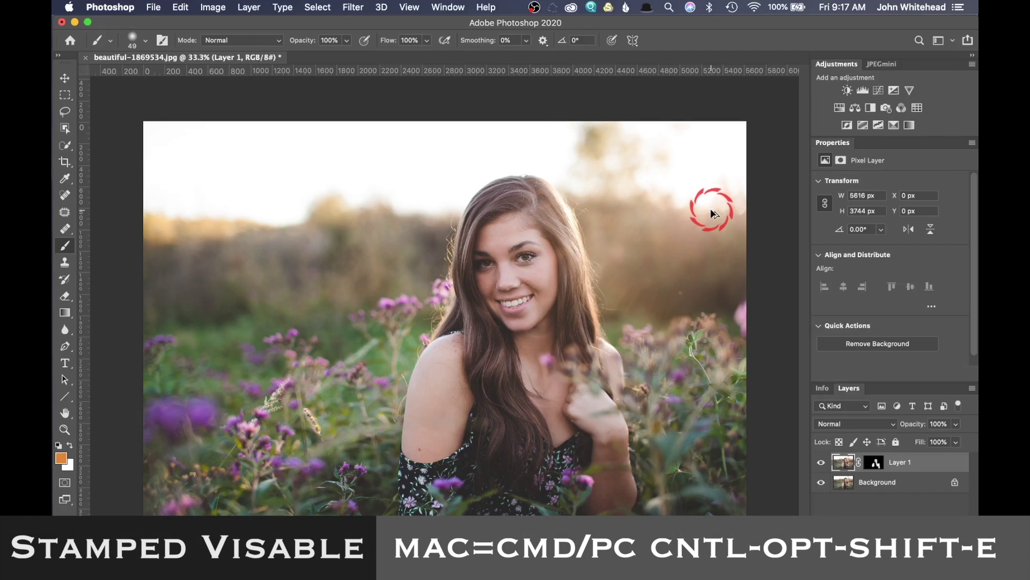
pyautogui.press('super+alt+shift+e')
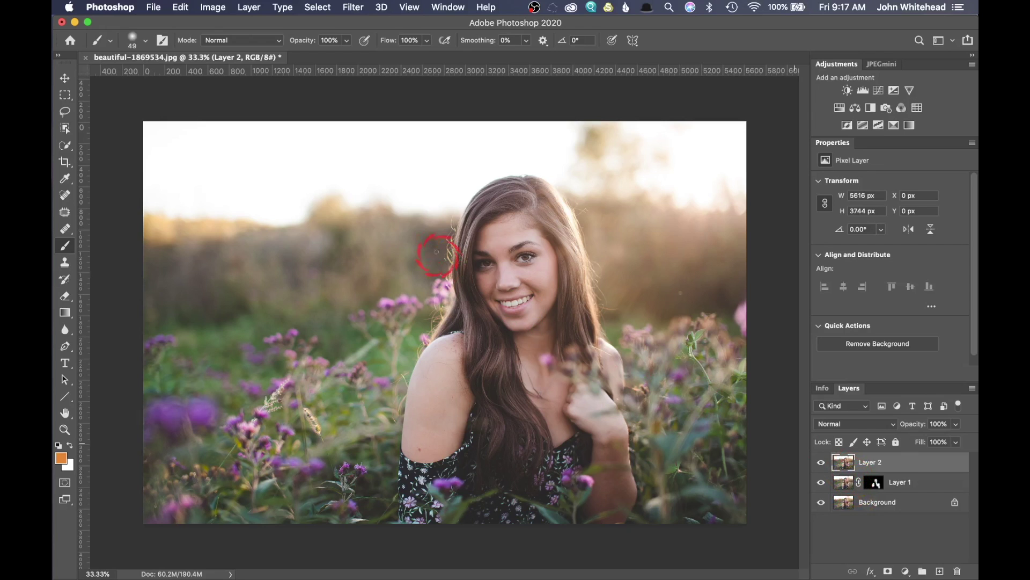
# - Apply Smart Sharpen to Layer 2 with Amount 103%, Radius 1.1 px, Reduce Noise 10% and Lens Blur removal, judging it on the face
pyautogui.click(352, 5)
pyautogui.click(352, 5)
pyautogui.press('super+equal')
pyautogui.press('super+equal')
pyautogui.press('super+equal')
pyautogui.press('super+equal')
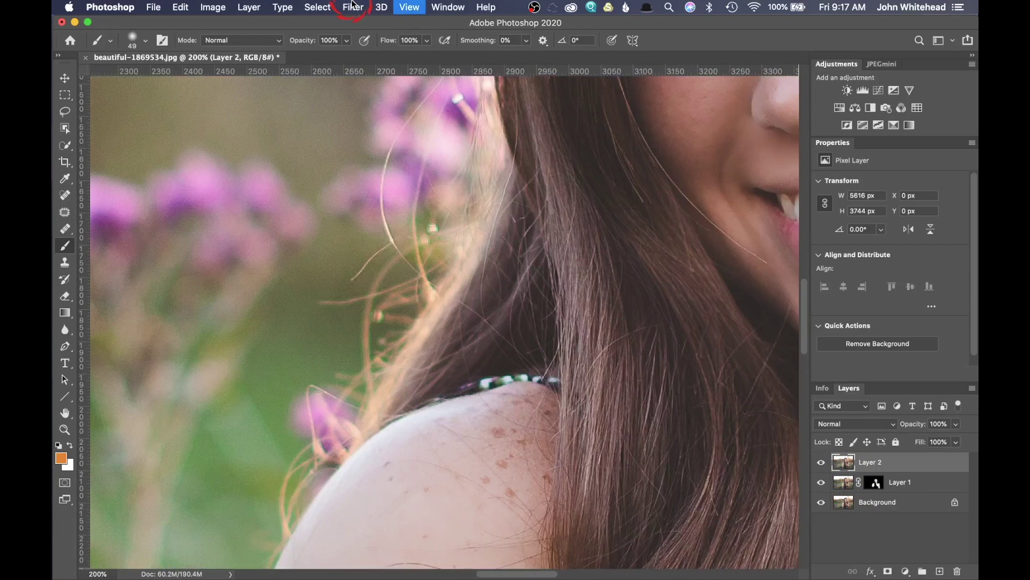
pyautogui.moveTo(395, 372); pyautogui.dragTo(300, 509)
pyautogui.press('super+r')
pyautogui.click(358, 5)
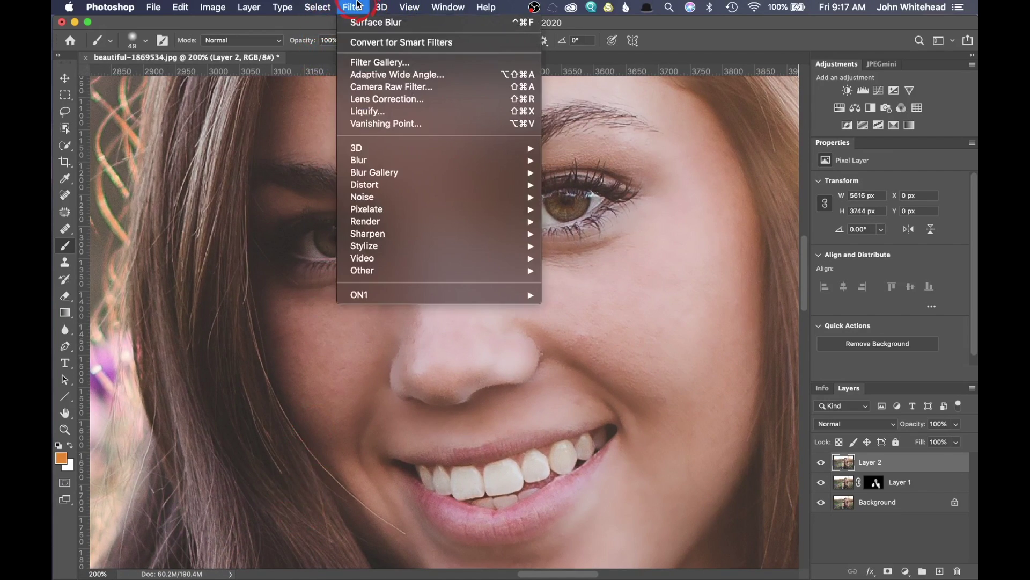
pyautogui.moveTo(376, 215)
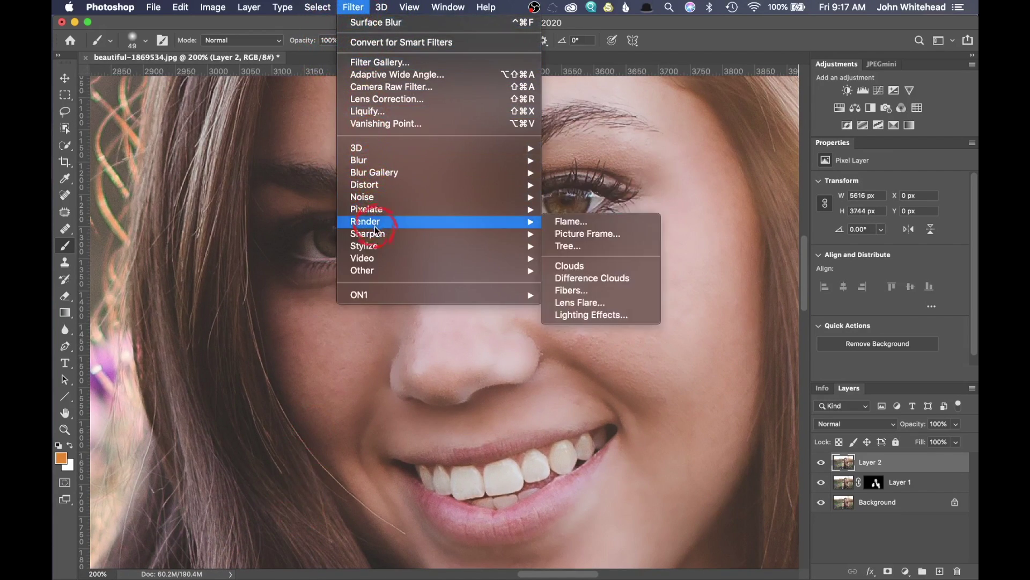
pyautogui.moveTo(378, 233)
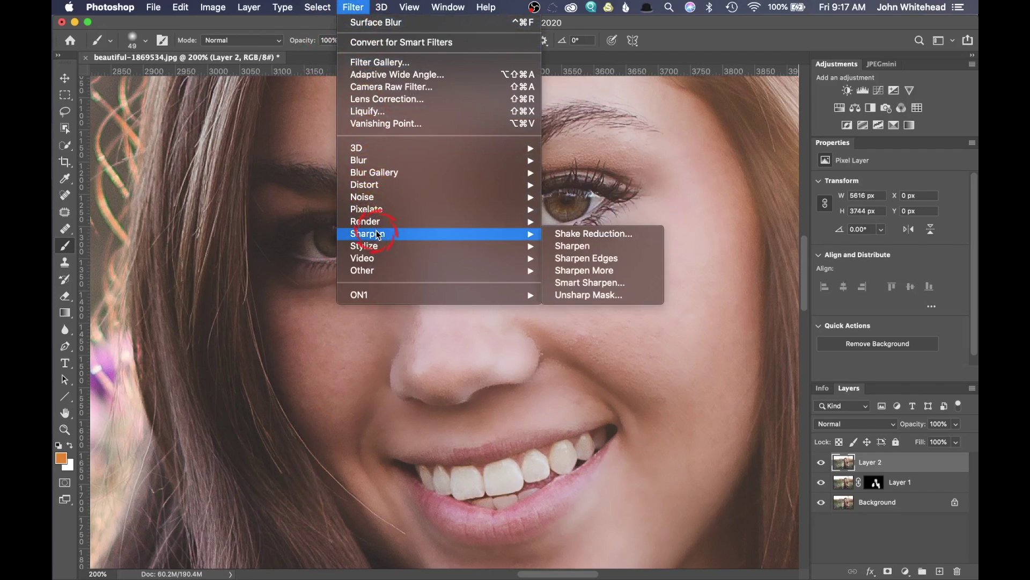
pyautogui.click(628, 279)
pyautogui.moveTo(697, 21); pyautogui.dragTo(705, 331)
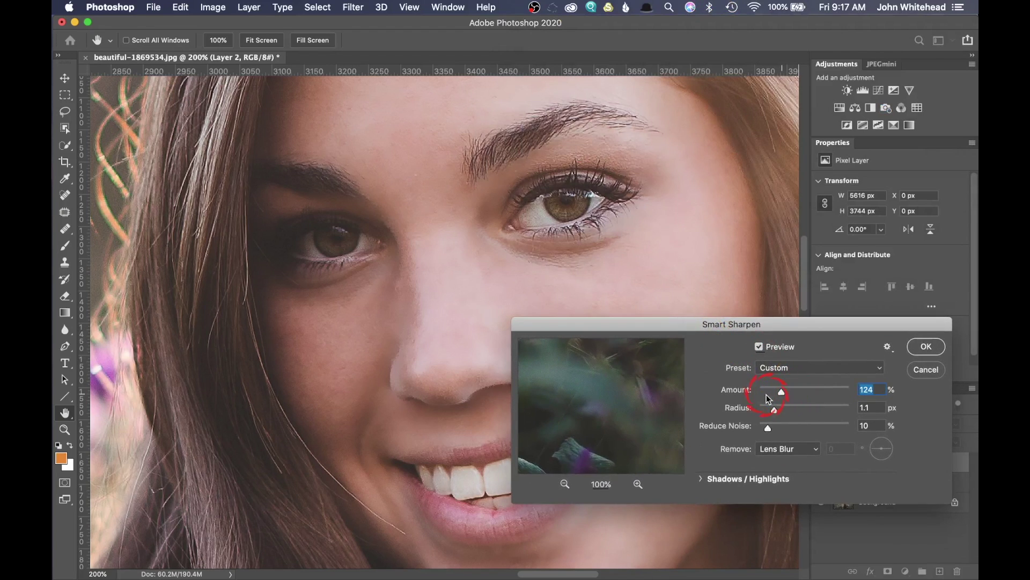
pyautogui.moveTo(782, 392); pyautogui.dragTo(762, 397)
pyautogui.click(780, 391)
pyautogui.hotkey('shift', 'Down')
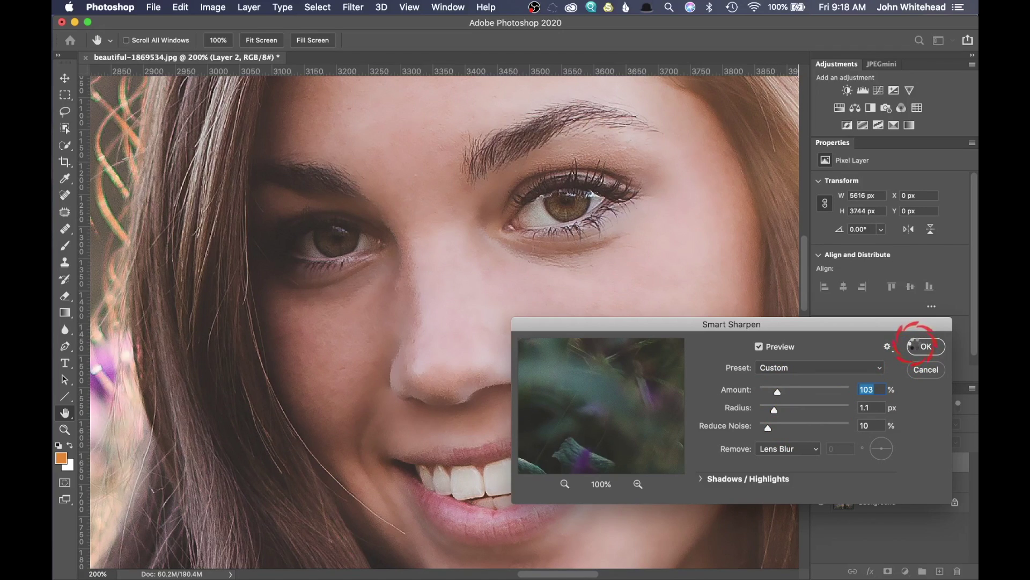
pyautogui.click(925, 346)
# - Add a black mask to Layer 2 and paint white with a 49 px brush over the eyes, eyebrows and teeth to reveal the sharpening
pyautogui.press('b')
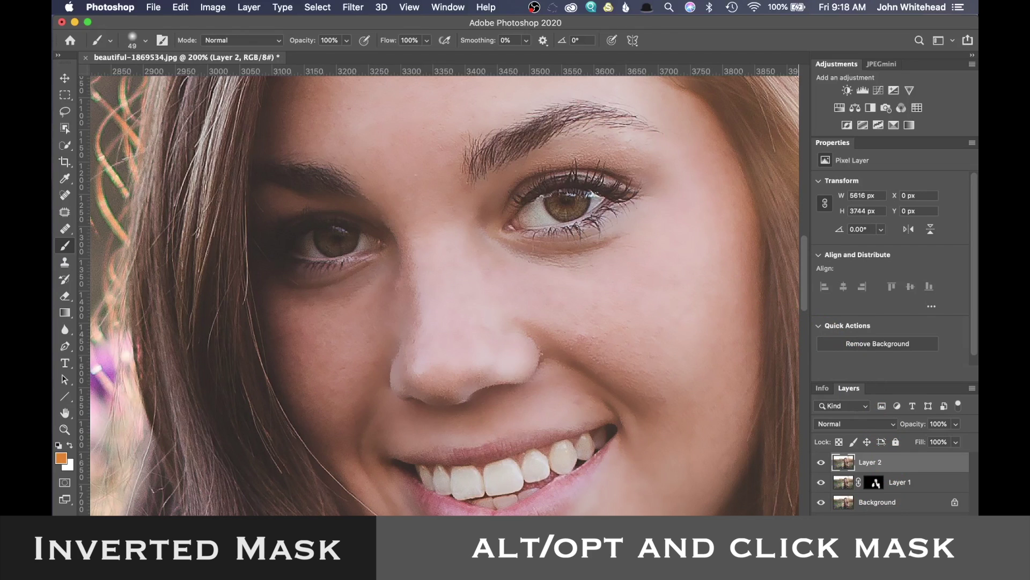
pyautogui.keyDown('alt'); pyautogui.click(888, 571); pyautogui.keyUp('alt')
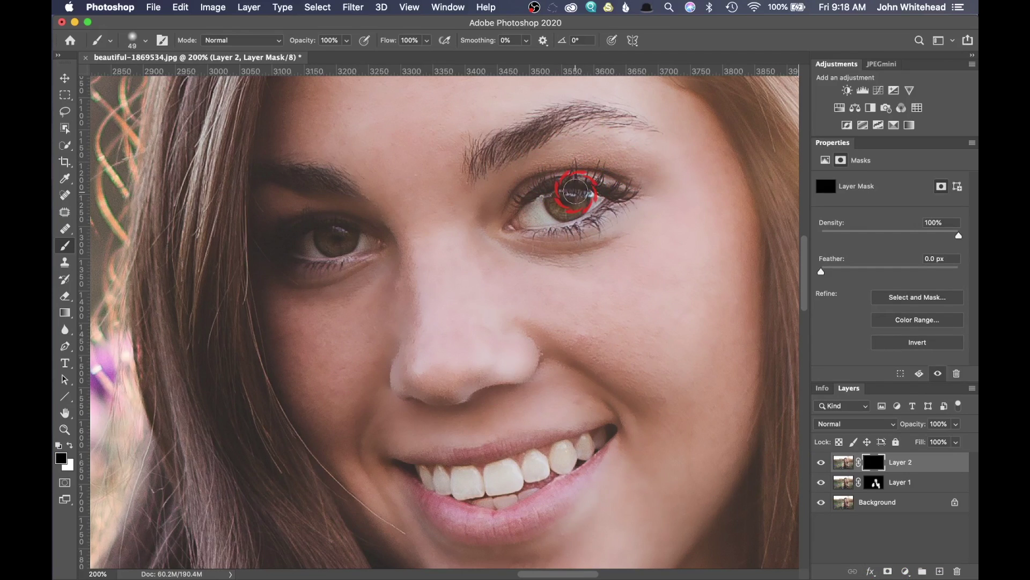
pyautogui.click(71, 445)
pyautogui.moveTo(503, 264)
pyautogui.mouseDown()
pyautogui.moveTo(559, 196)
pyautogui.moveTo(559, 208)
pyautogui.moveTo(578, 203)
pyautogui.moveTo(548, 199)
pyautogui.mouseUp()
pyautogui.moveTo(357, 240)
pyautogui.mouseDown()
pyautogui.moveTo(315, 256)
pyautogui.moveTo(326, 227)
pyautogui.moveTo(340, 244)
pyautogui.moveTo(333, 274)
pyautogui.moveTo(273, 262)
pyautogui.moveTo(320, 211)
pyautogui.mouseUp()
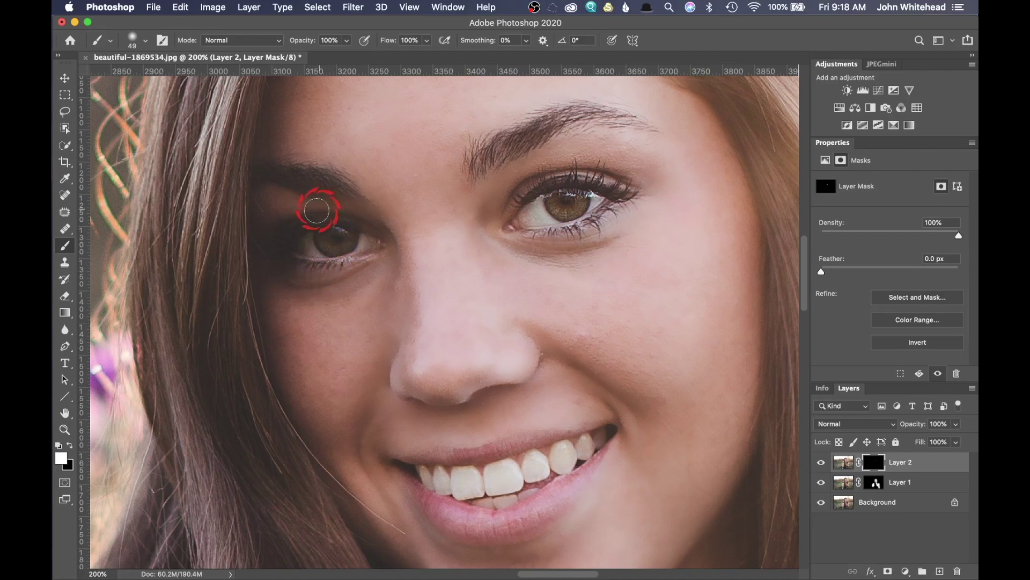
pyautogui.moveTo(303, 177)
pyautogui.mouseDown()
pyautogui.moveTo(256, 168)
pyautogui.moveTo(506, 145)
pyautogui.moveTo(475, 156)
pyautogui.moveTo(575, 117)
pyautogui.moveTo(628, 120)
pyautogui.mouseUp()
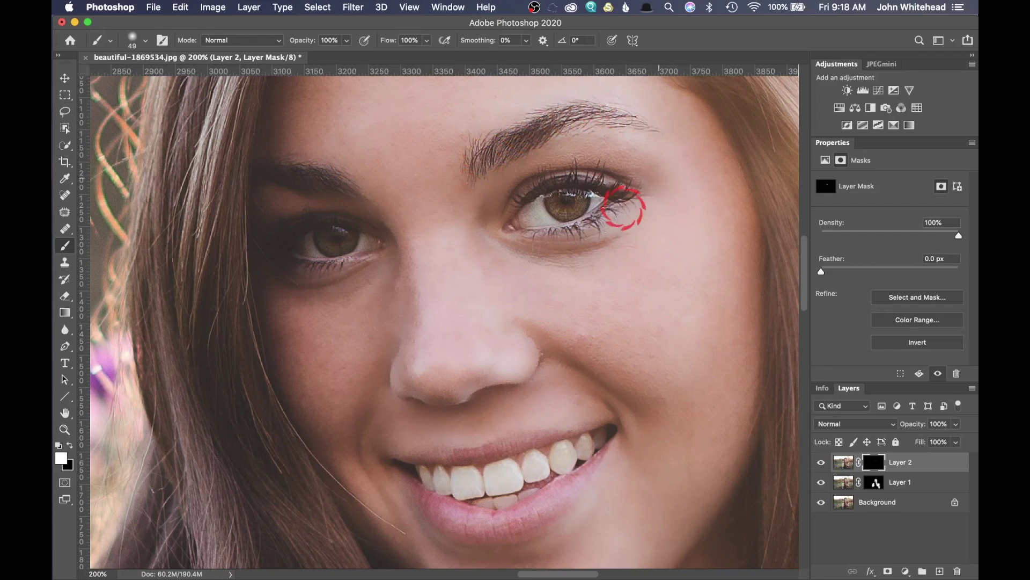
pyautogui.moveTo(541, 187)
pyautogui.mouseDown()
pyautogui.moveTo(616, 167)
pyautogui.moveTo(632, 183)
pyautogui.moveTo(629, 208)
pyautogui.moveTo(551, 243)
pyautogui.mouseUp()
pyautogui.moveTo(581, 472)
pyautogui.mouseDown()
pyautogui.moveTo(583, 442)
pyautogui.moveTo(495, 469)
pyautogui.moveTo(484, 468)
pyautogui.moveTo(514, 451)
pyautogui.moveTo(404, 468)
pyautogui.moveTo(475, 527)
pyautogui.moveTo(517, 518)
pyautogui.moveTo(601, 460)
pyautogui.moveTo(605, 439)
pyautogui.moveTo(534, 474)
pyautogui.mouseUp()
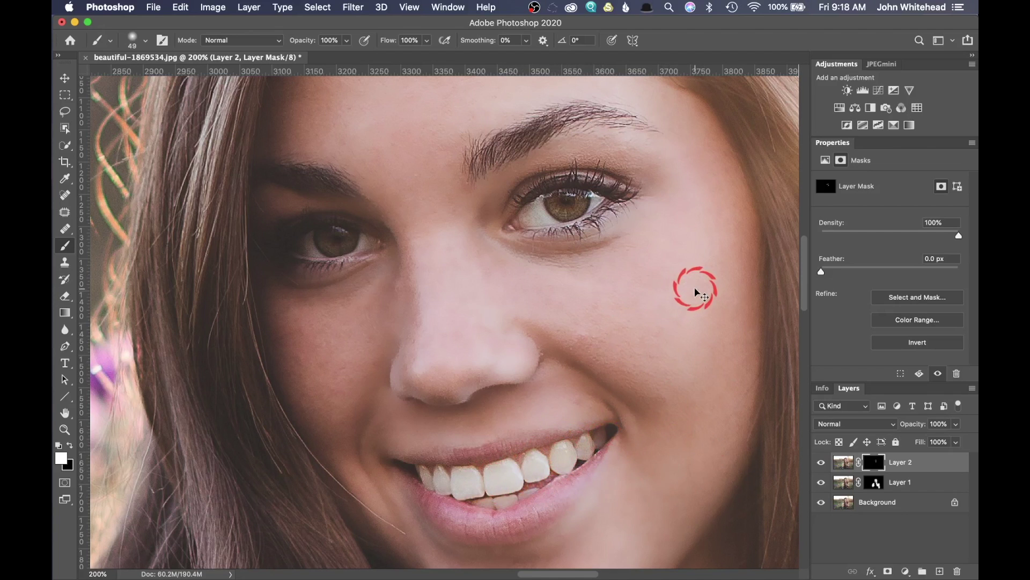
# - Stamp all visible layers into a new merged layer above Layer 2
pyautogui.press('super+minus')
pyautogui.press('super+minus')
pyautogui.press('super+minus')
pyautogui.press('super+minus')
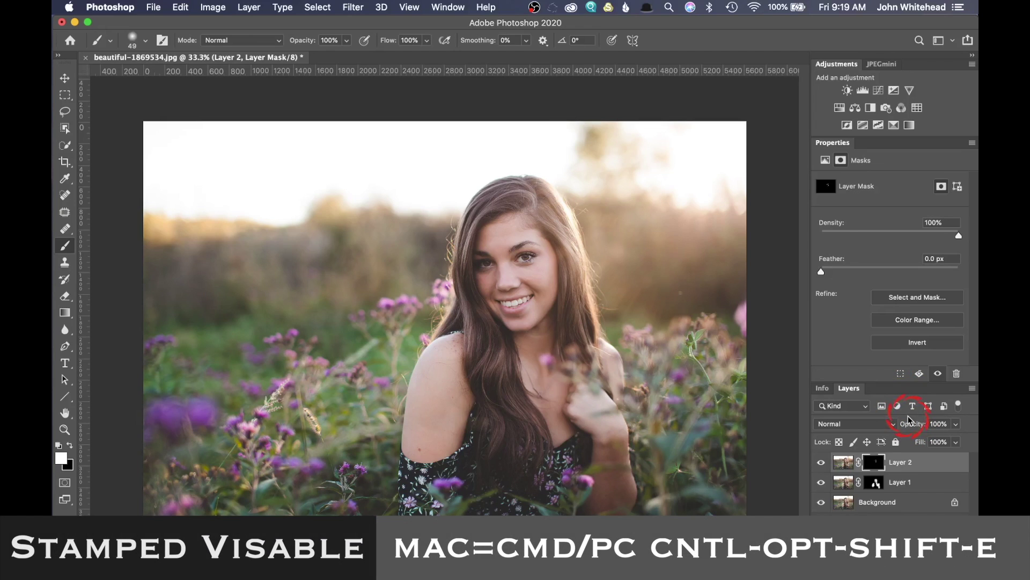
pyautogui.press('super+alt+shift+e')
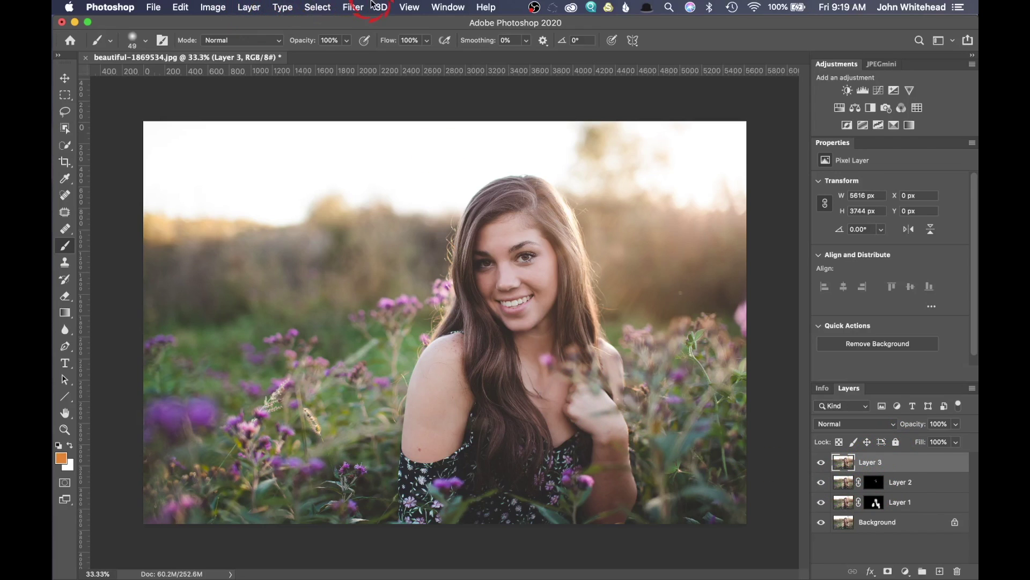
# - Apply a Tilt-Shift blur to Layer 3 with a stronger blur amount and the focus band moved down to the photo's lower edge
pyautogui.click(354, 8)
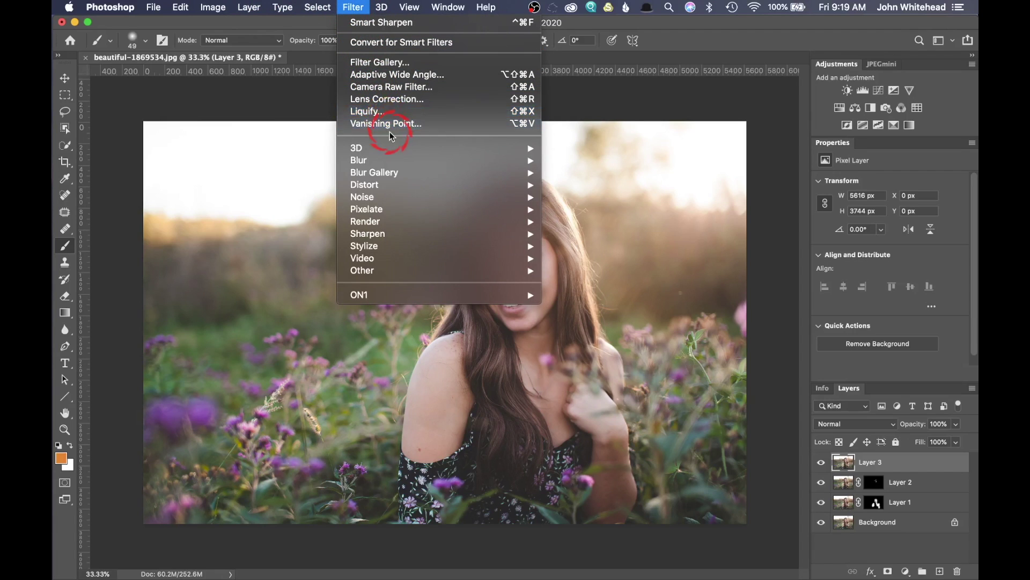
pyautogui.moveTo(398, 176)
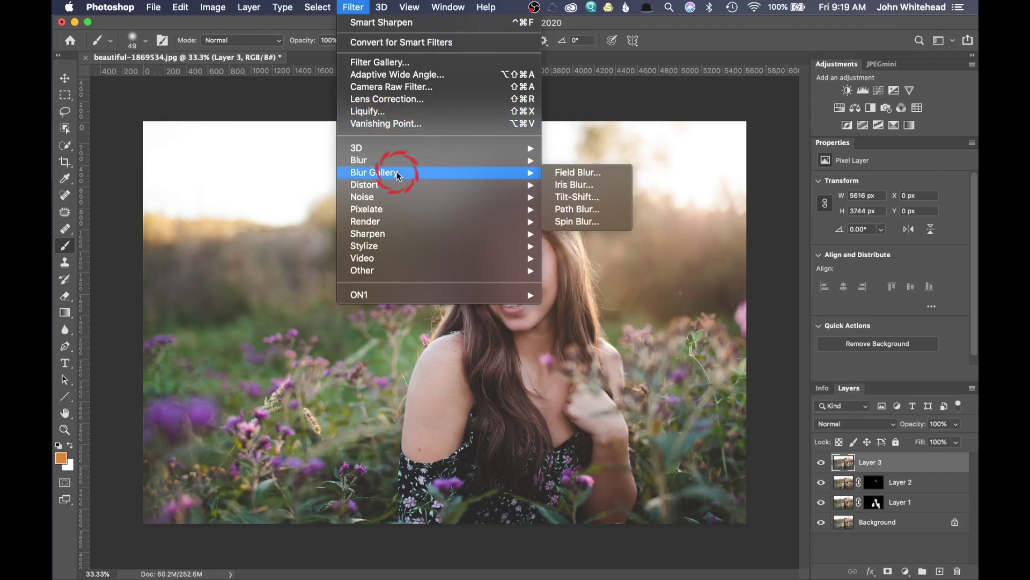
pyautogui.click(571, 194)
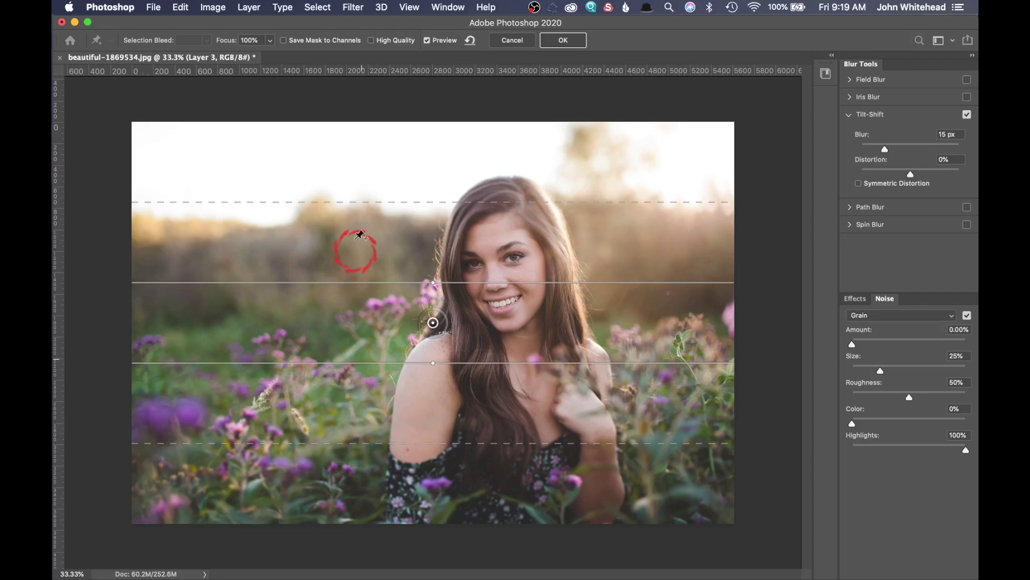
pyautogui.moveTo(424, 328); pyautogui.dragTo(431, 354)
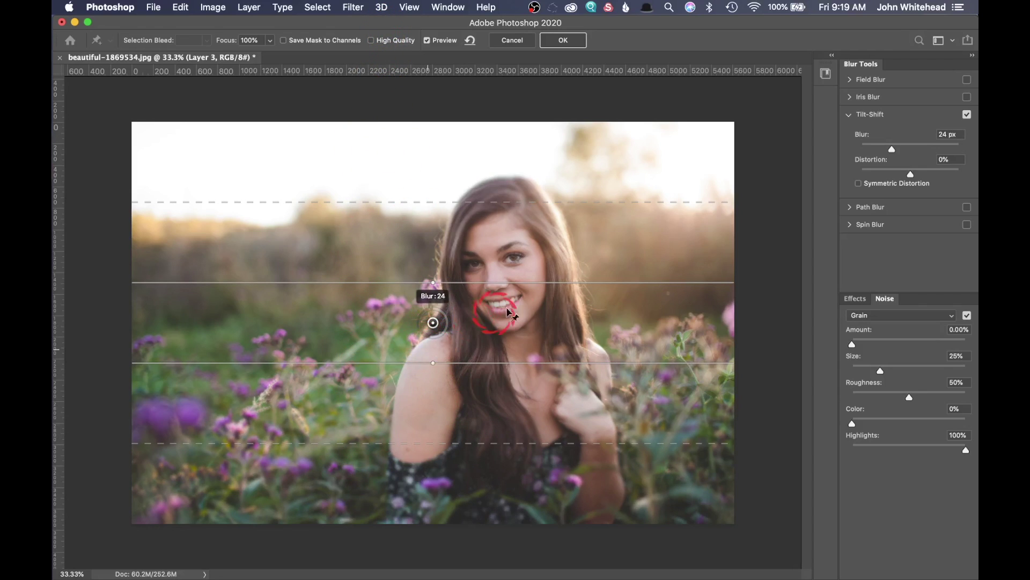
pyautogui.moveTo(505, 365); pyautogui.dragTo(511, 510)
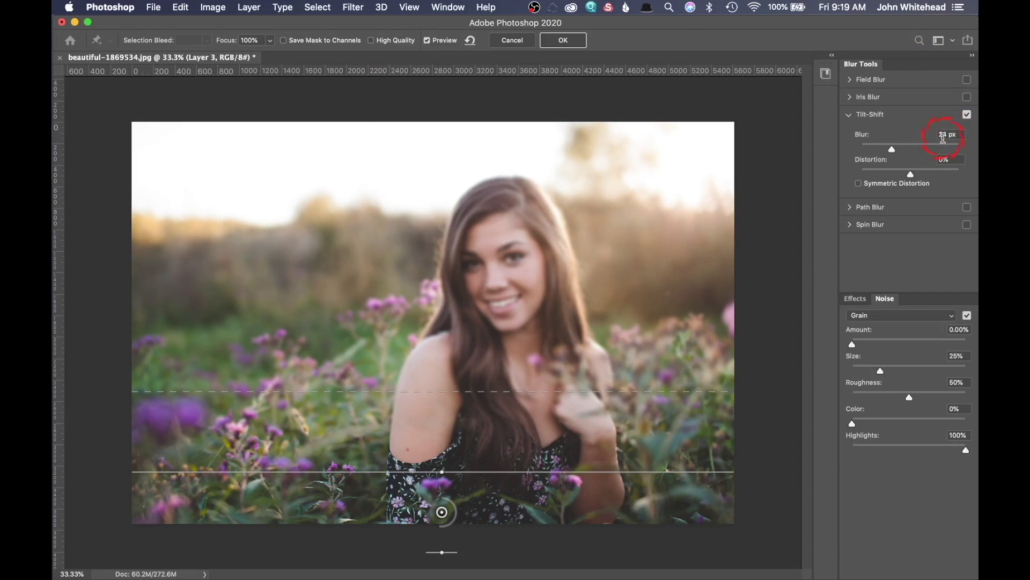
pyautogui.moveTo(893, 152); pyautogui.dragTo(896, 153)
pyautogui.click(561, 40)
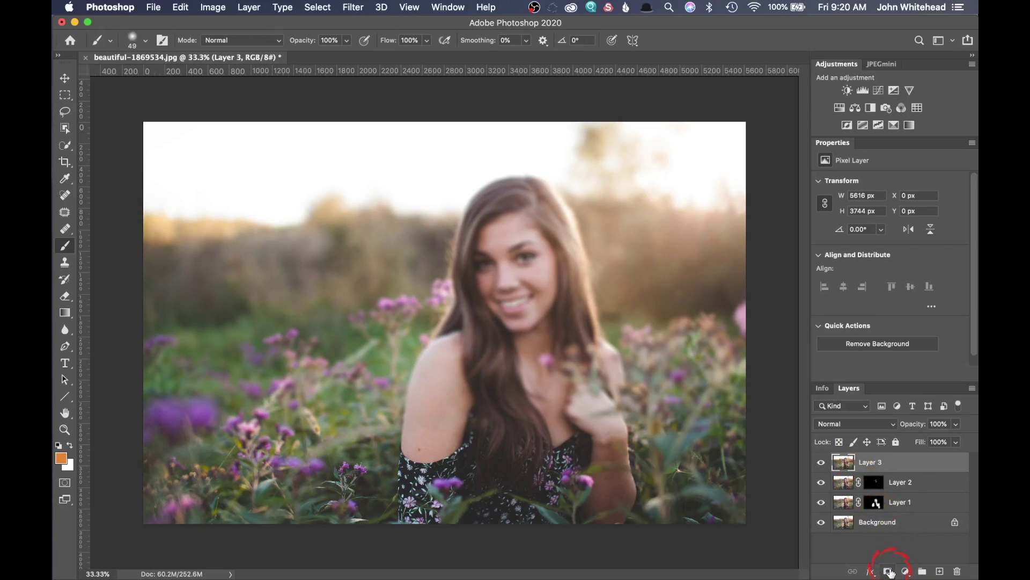
# - Add a white mask to Layer 3 and paint black with a 622 px brush over the woman to restore her sharpness
pyautogui.click(889, 572)
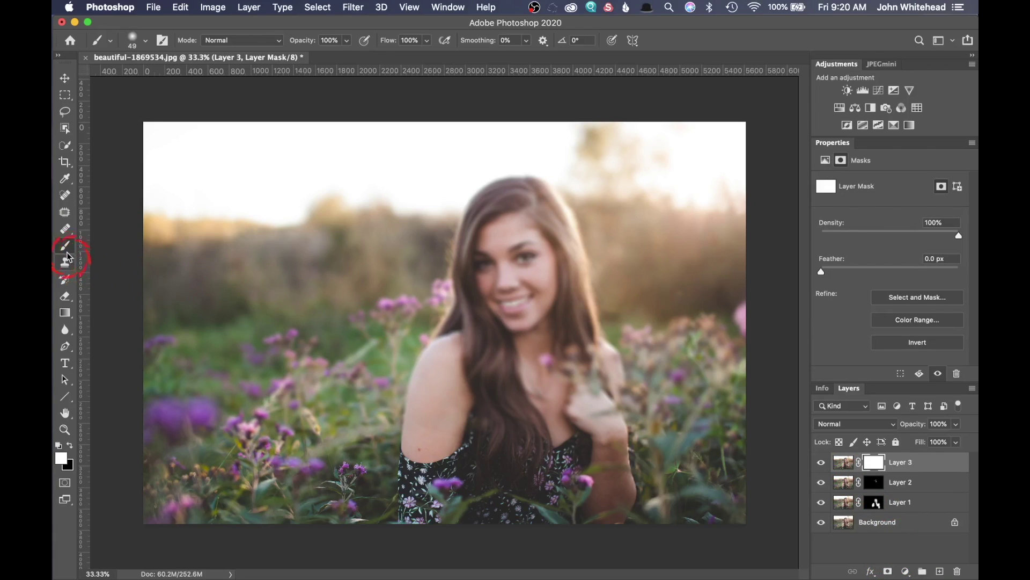
pyautogui.click(70, 446)
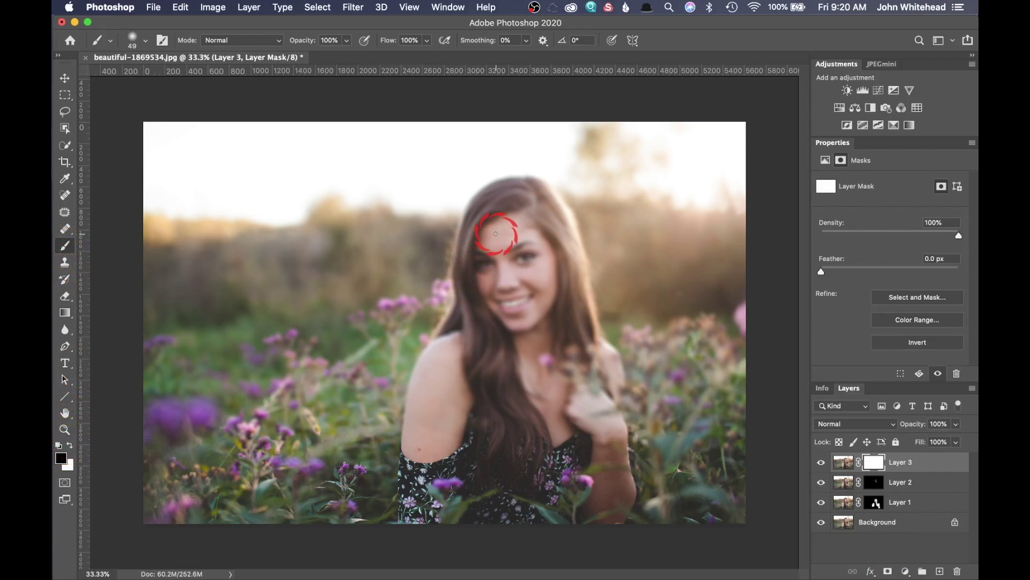
pyautogui.moveTo(496, 234)
pyautogui.mouseDown()
pyautogui.moveTo(568, 230)
pyautogui.moveTo(544, 228)
pyautogui.mouseUp()
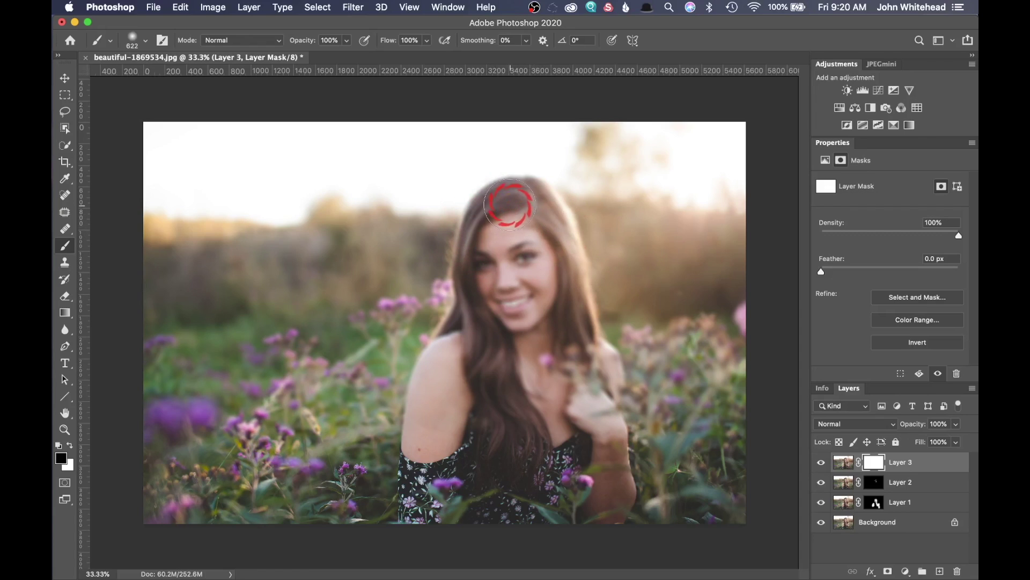
pyautogui.moveTo(504, 209)
pyautogui.mouseDown()
pyautogui.moveTo(482, 332)
pyautogui.moveTo(495, 446)
pyautogui.moveTo(534, 398)
pyautogui.moveTo(526, 353)
pyautogui.moveTo(549, 334)
pyautogui.moveTo(567, 345)
pyautogui.moveTo(555, 256)
pyautogui.moveTo(528, 204)
pyautogui.moveTo(565, 276)
pyautogui.moveTo(558, 369)
pyautogui.moveTo(557, 303)
pyautogui.moveTo(485, 282)
pyautogui.moveTo(473, 315)
pyautogui.moveTo(481, 330)
pyautogui.moveTo(432, 409)
pyautogui.moveTo(425, 529)
pyautogui.moveTo(445, 465)
pyautogui.moveTo(470, 499)
pyautogui.moveTo(508, 473)
pyautogui.moveTo(557, 511)
pyautogui.moveTo(598, 489)
pyautogui.moveTo(580, 360)
pyautogui.moveTo(548, 403)
pyautogui.moveTo(537, 392)
pyautogui.moveTo(554, 270)
pyautogui.moveTo(538, 197)
pyautogui.moveTo(508, 208)
pyautogui.moveTo(484, 246)
pyautogui.moveTo(483, 308)
pyautogui.moveTo(498, 321)
pyautogui.moveTo(524, 273)
pyautogui.mouseUp()
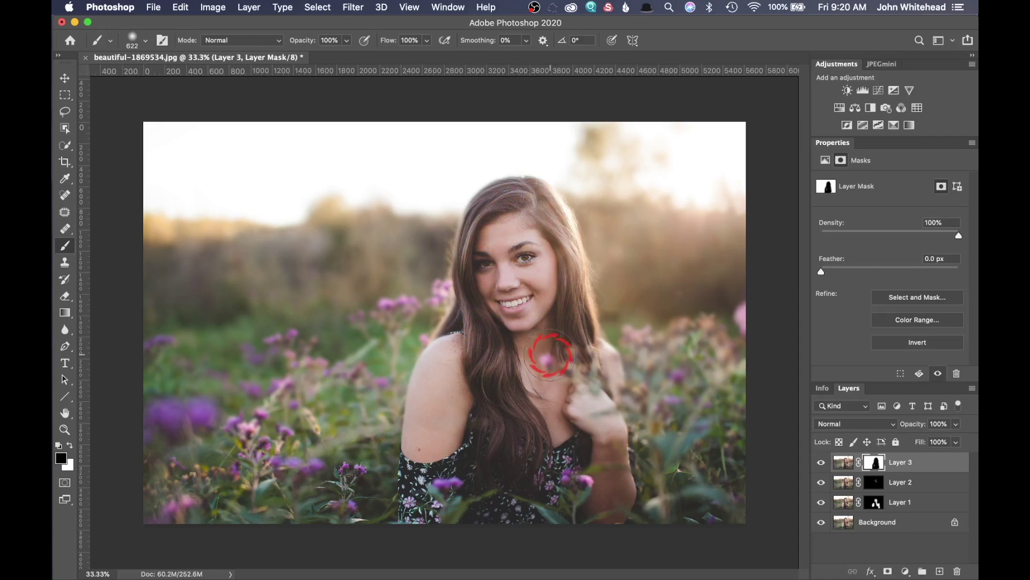
# - Paint white on the Layer 3 mask with the 622 px brush at 8% flow over the hair, body and dress to blend some blur back in
pyautogui.press('x')
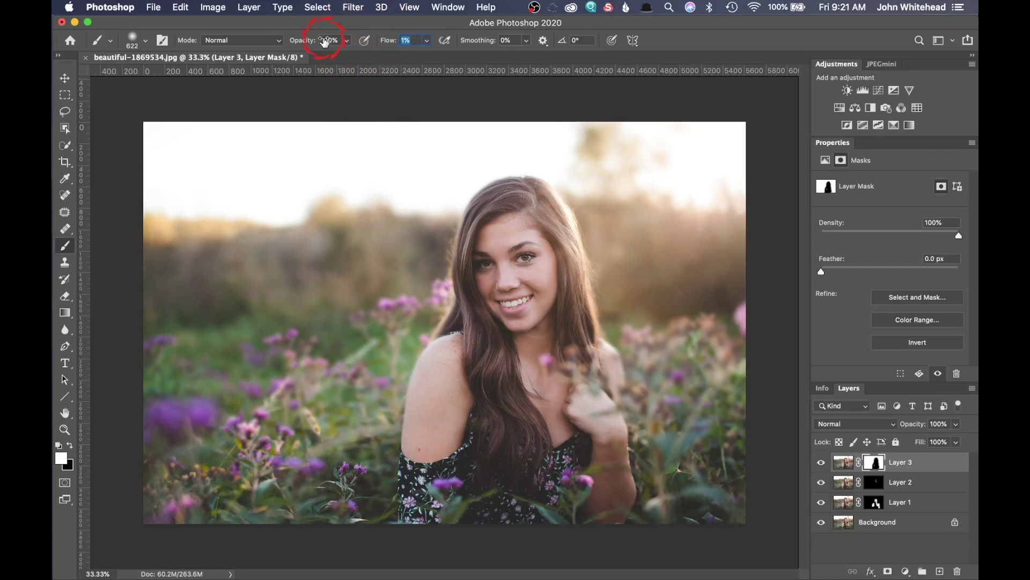
pyautogui.moveTo(494, 413)
pyautogui.mouseDown()
pyautogui.moveTo(473, 418)
pyautogui.moveTo(549, 435)
pyautogui.moveTo(499, 425)
pyautogui.moveTo(446, 359)
pyautogui.moveTo(443, 490)
pyautogui.moveTo(424, 549)
pyautogui.moveTo(433, 385)
pyautogui.moveTo(419, 517)
pyautogui.moveTo(483, 498)
pyautogui.moveTo(465, 500)
pyautogui.moveTo(505, 456)
pyautogui.moveTo(539, 500)
pyautogui.moveTo(529, 534)
pyautogui.moveTo(605, 501)
pyautogui.mouseUp()
pyautogui.moveTo(586, 369)
pyautogui.mouseDown()
pyautogui.moveTo(593, 407)
pyautogui.moveTo(584, 387)
pyautogui.moveTo(535, 435)
pyautogui.moveTo(541, 462)
pyautogui.moveTo(569, 468)
pyautogui.moveTo(598, 501)
pyautogui.moveTo(590, 519)
pyautogui.moveTo(461, 518)
pyautogui.moveTo(409, 470)
pyautogui.moveTo(506, 197)
pyautogui.moveTo(565, 240)
pyautogui.moveTo(567, 388)
pyautogui.moveTo(510, 220)
pyautogui.moveTo(501, 272)
pyautogui.moveTo(630, 246)
pyautogui.moveTo(639, 270)
pyautogui.moveTo(443, 442)
pyautogui.moveTo(424, 464)
pyautogui.moveTo(422, 508)
pyautogui.moveTo(431, 489)
pyautogui.moveTo(429, 478)
pyautogui.moveTo(418, 510)
pyautogui.moveTo(471, 499)
pyautogui.moveTo(520, 508)
pyautogui.moveTo(547, 496)
pyautogui.moveTo(538, 492)
pyautogui.moveTo(600, 430)
pyautogui.moveTo(425, 511)
pyautogui.mouseUp()
pyautogui.moveTo(549, 494)
pyautogui.mouseDown()
pyautogui.moveTo(586, 491)
pyautogui.moveTo(537, 501)
pyautogui.moveTo(547, 496)
pyautogui.moveTo(535, 493)
pyautogui.moveTo(595, 488)
pyautogui.moveTo(524, 446)
pyautogui.moveTo(435, 458)
pyautogui.moveTo(420, 446)
pyautogui.moveTo(624, 468)
pyautogui.moveTo(589, 410)
pyautogui.moveTo(569, 5)
pyautogui.mouseUp()
pyautogui.click(821, 463)
pyautogui.click(820, 462)
pyautogui.moveTo(562, 391)
pyautogui.mouseDown()
pyautogui.moveTo(426, 361)
pyautogui.moveTo(483, 333)
pyautogui.moveTo(471, 315)
pyautogui.moveTo(558, 244)
pyautogui.moveTo(551, 231)
pyautogui.mouseUp()
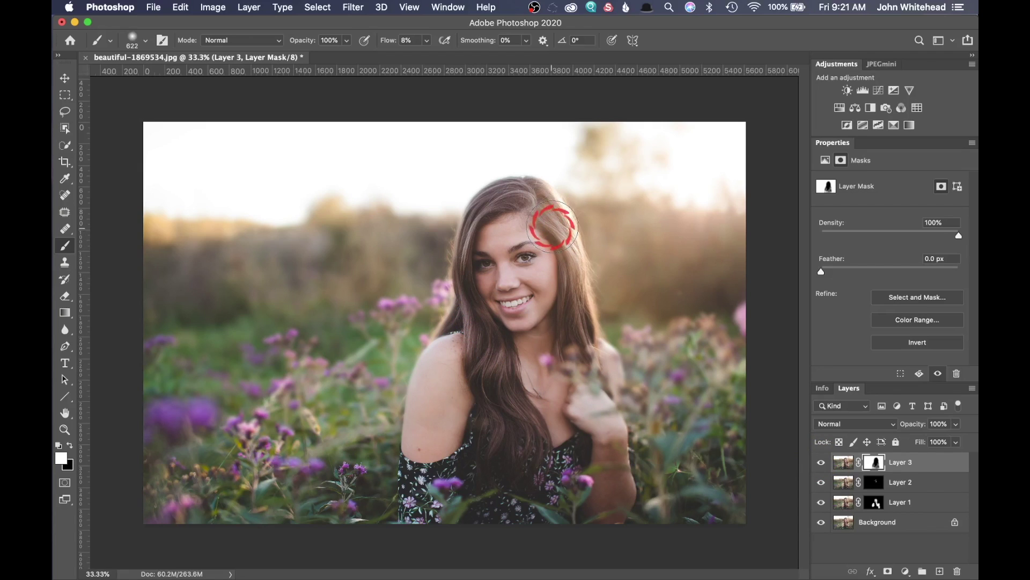
pyautogui.moveTo(552, 226)
pyautogui.mouseDown()
pyautogui.moveTo(578, 205)
pyautogui.moveTo(556, 266)
pyautogui.moveTo(516, 182)
pyautogui.moveTo(472, 370)
pyautogui.mouseUp()
pyautogui.moveTo(562, 510)
pyautogui.mouseDown()
pyautogui.moveTo(517, 230)
pyautogui.moveTo(467, 455)
pyautogui.moveTo(538, 354)
pyautogui.moveTo(304, 386)
pyautogui.moveTo(308, 399)
pyautogui.mouseUp()
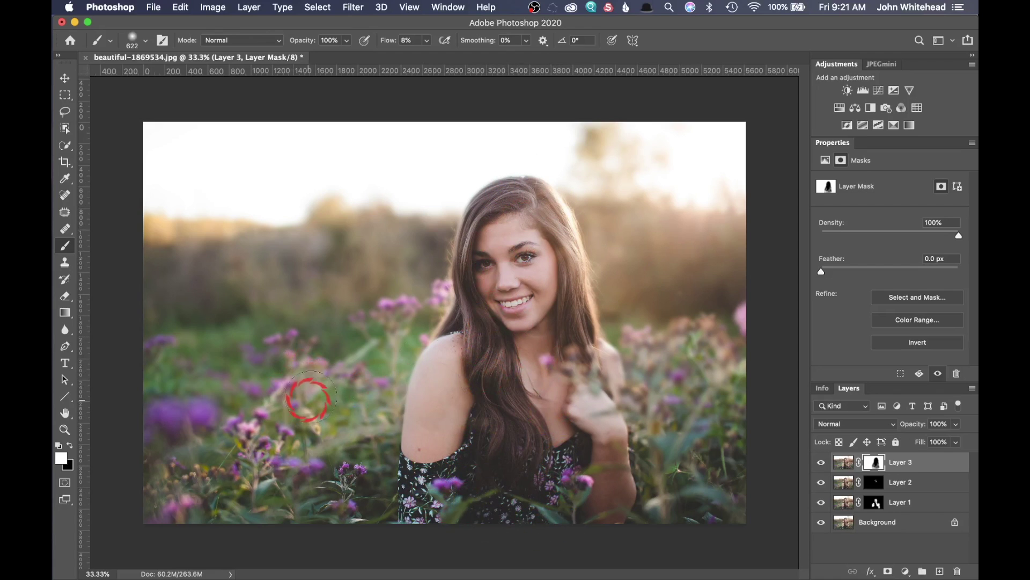
# - Add a Hue/Saturation adjustment layer above Layer 3 and set the Yellows saturation to +15
pyautogui.click(840, 109)
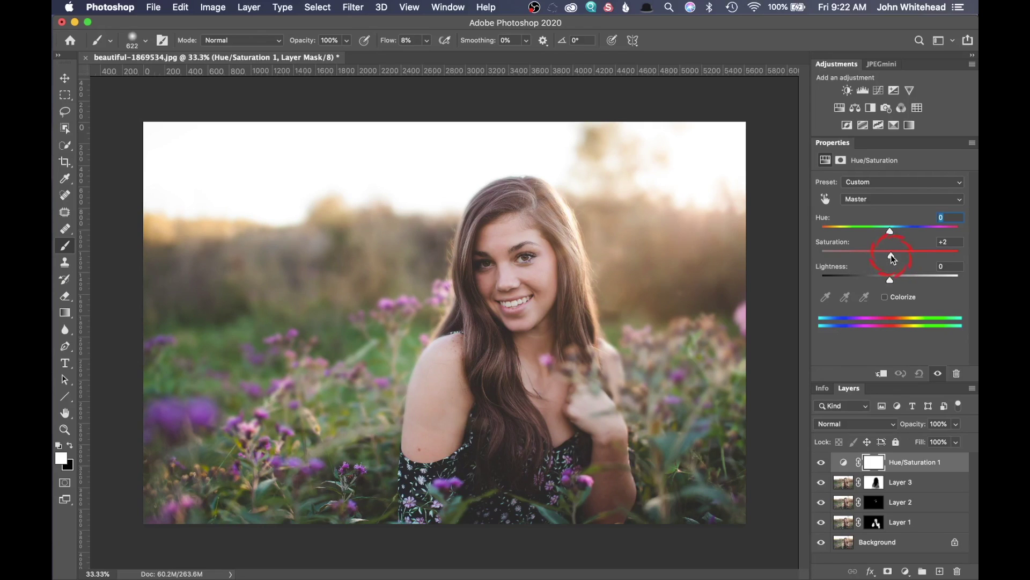
pyautogui.click(880, 203)
pyautogui.click(859, 208)
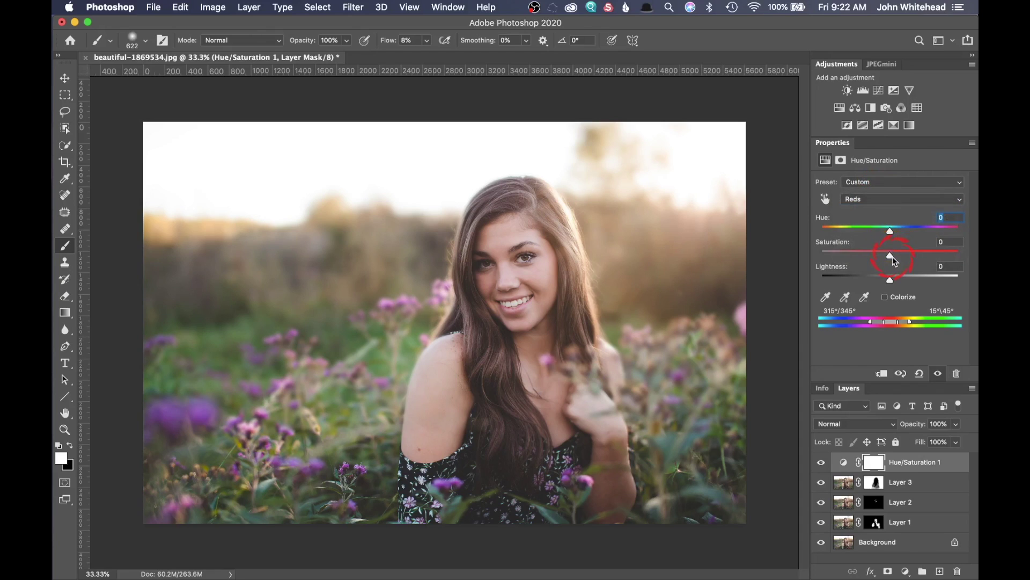
pyautogui.click(886, 201)
pyautogui.click(888, 208)
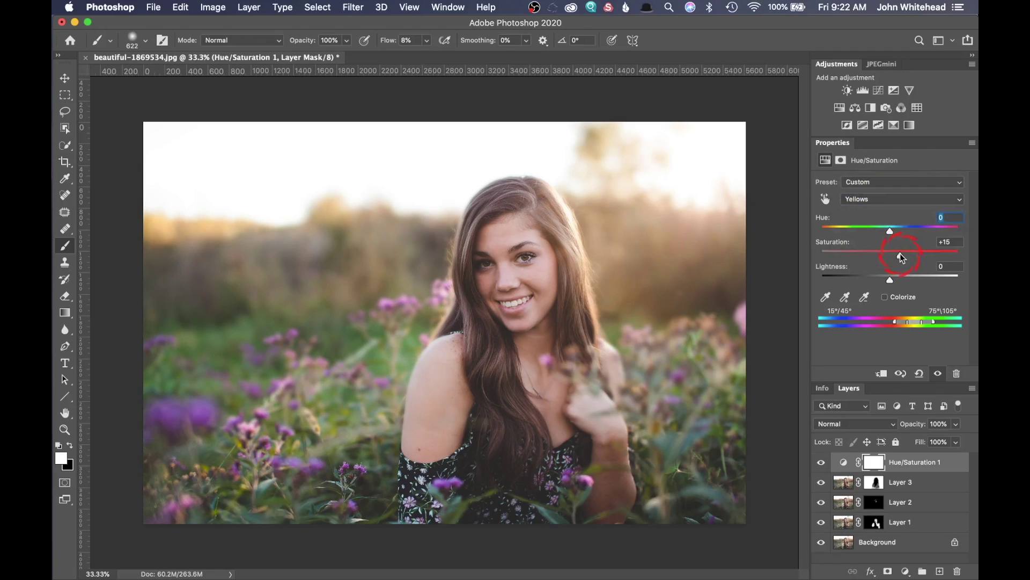
# - Set the Magentas saturation to +25 in the Hue/Saturation adjustment to enrich the purple flowers
pyautogui.click(883, 201)
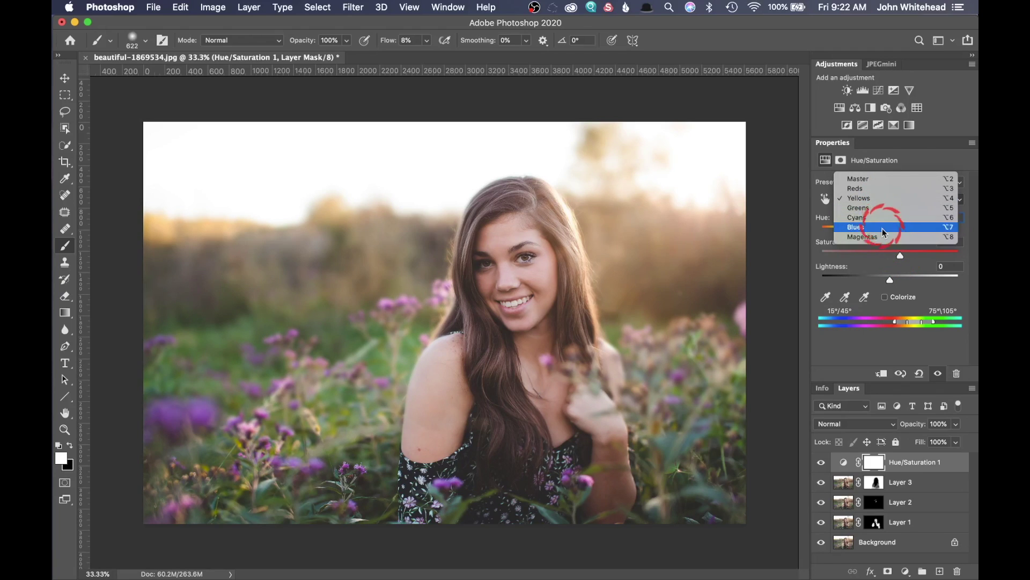
pyautogui.click(887, 235)
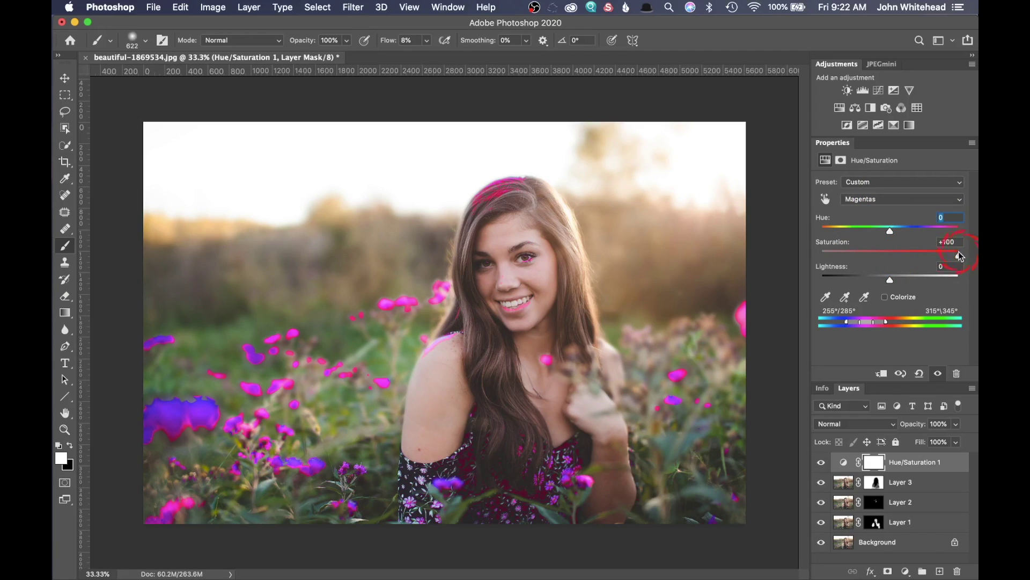
pyautogui.moveTo(960, 255); pyautogui.dragTo(913, 258)
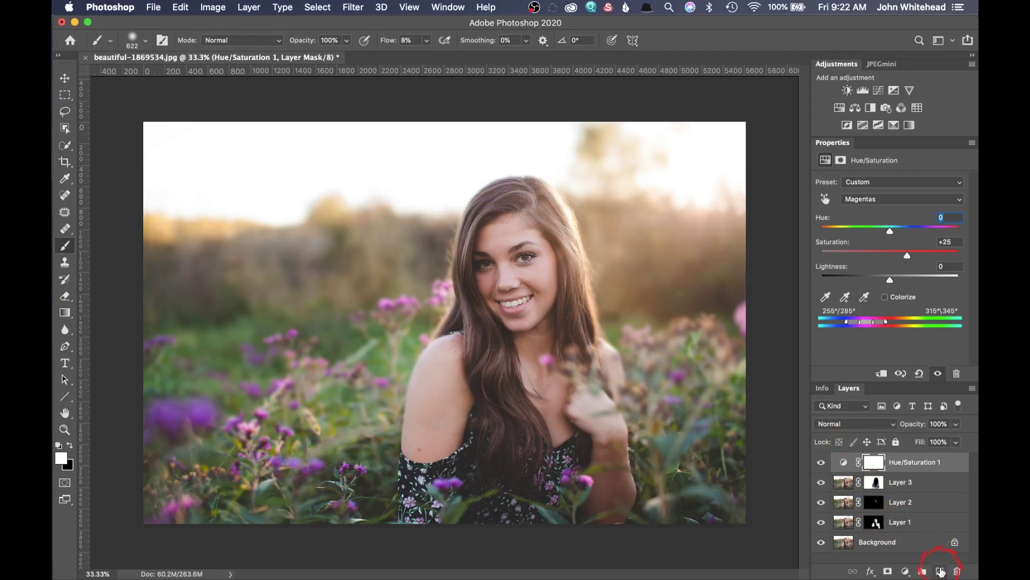
# - Add a blank layer above the Hue/Saturation adjustment and choose the Vintage1 preset for the Gradient tool
pyautogui.click(941, 572)
pyautogui.keyDown('alt'); pyautogui.click(511, 365); pyautogui.keyUp('alt')
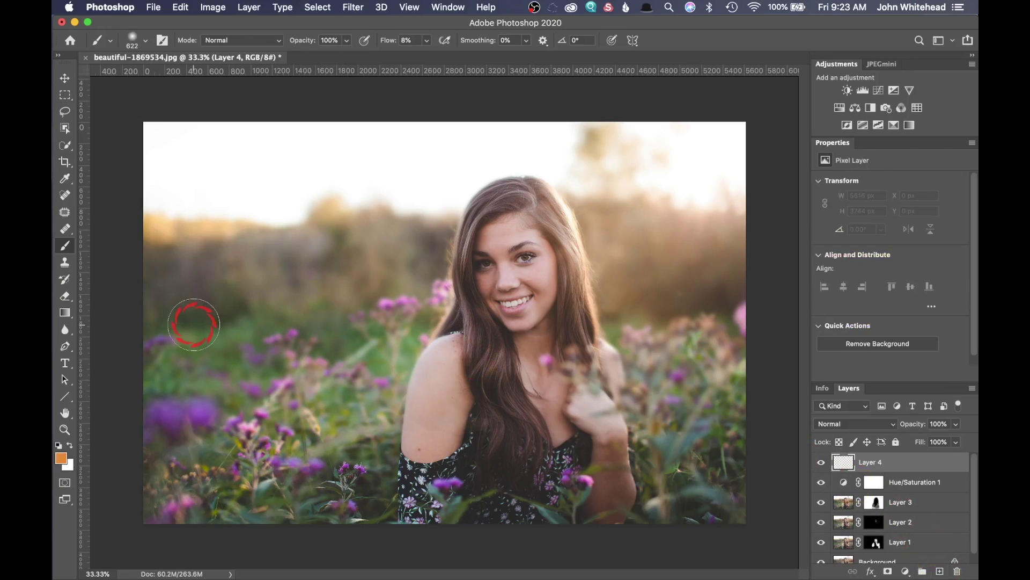
pyautogui.click(65, 315)
pyautogui.click(154, 37)
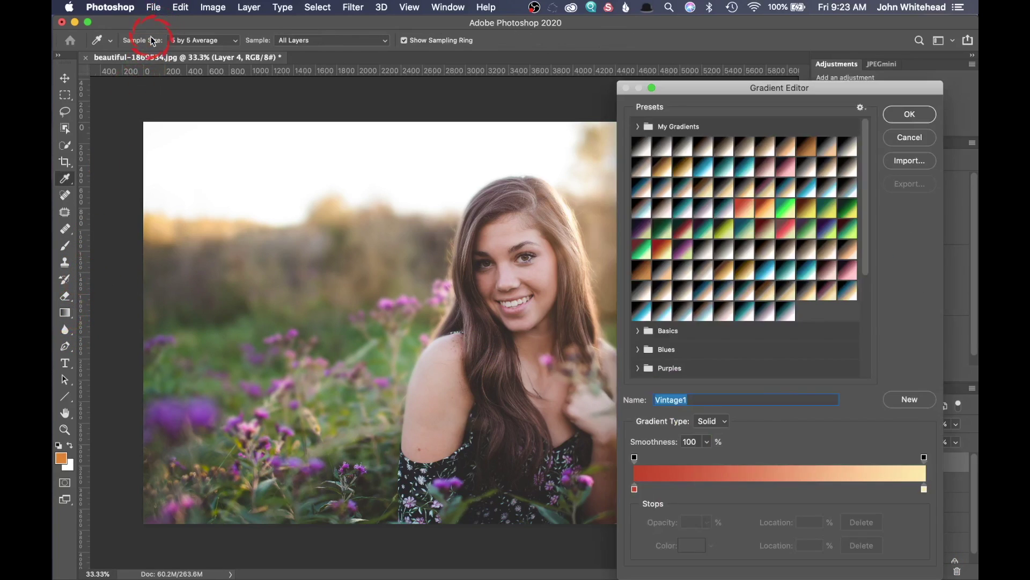
pyautogui.click(747, 206)
pyautogui.click(662, 249)
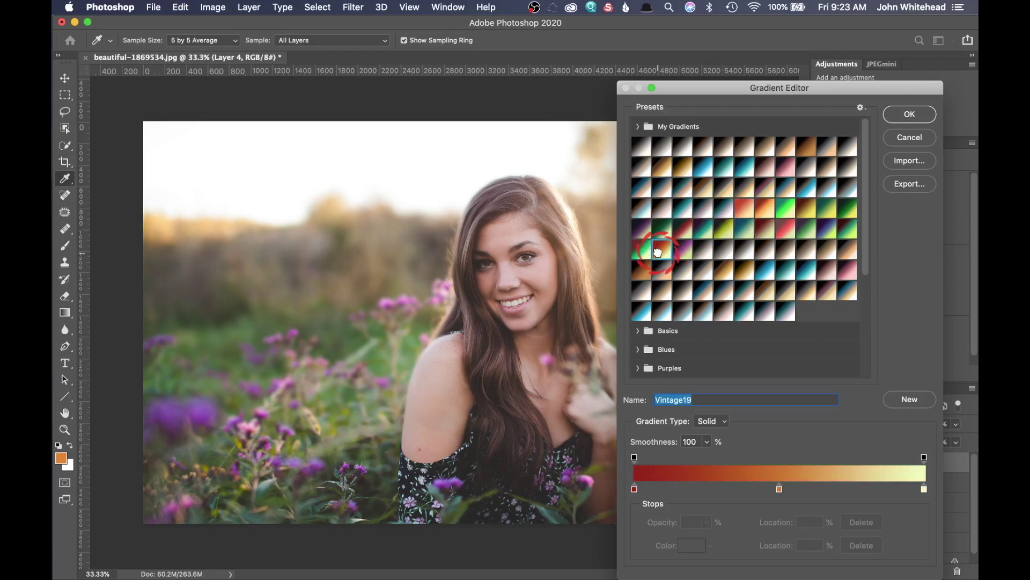
pyautogui.click(746, 210)
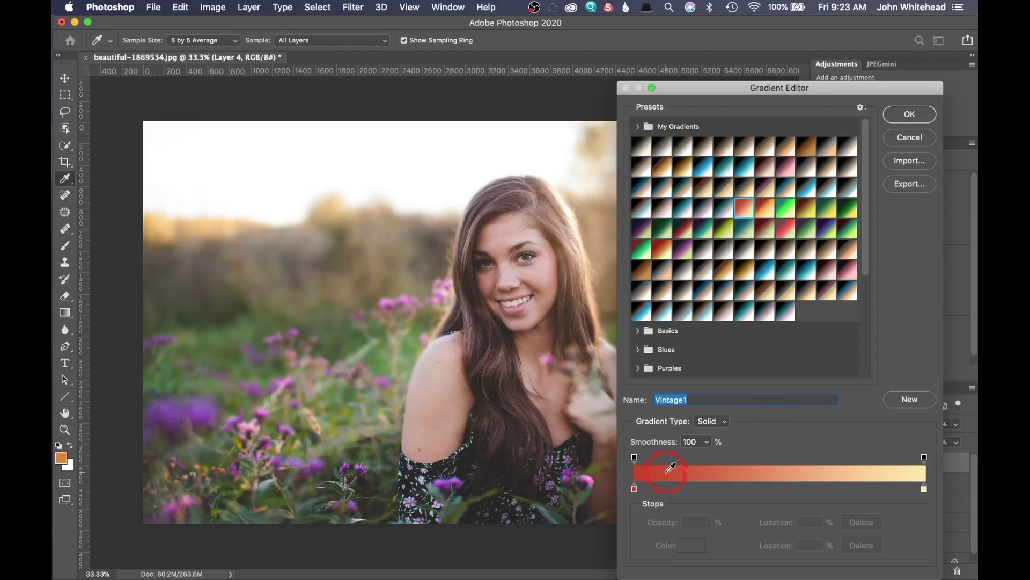
pyautogui.click(909, 115)
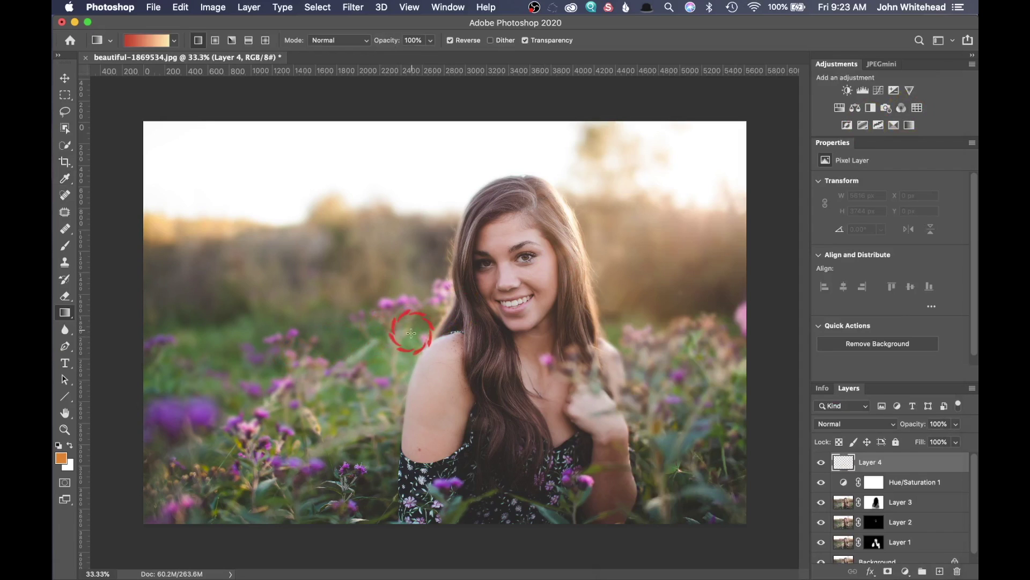
pyautogui.moveTo(406, 362); pyautogui.dragTo(406, 157)
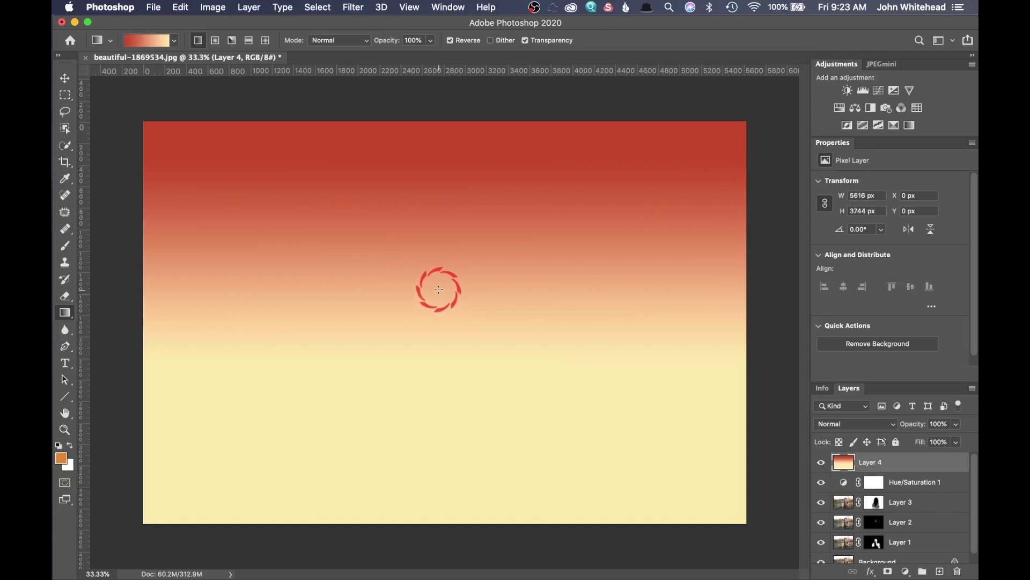
pyautogui.press('super+z')
pyautogui.moveTo(428, 235); pyautogui.dragTo(427, 130)
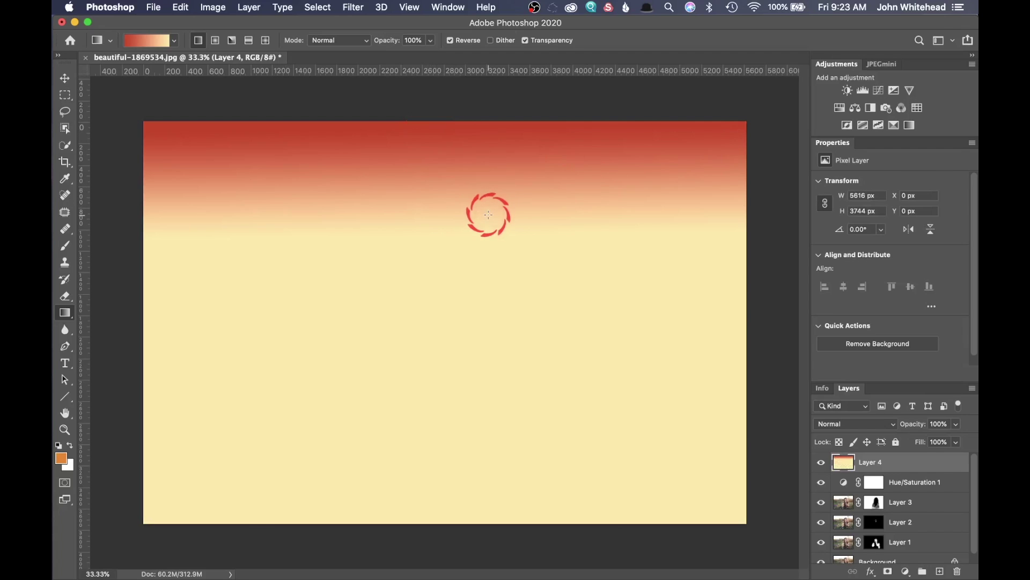
pyautogui.press('super+z')
pyautogui.moveTo(384, 372); pyautogui.dragTo(384, 140)
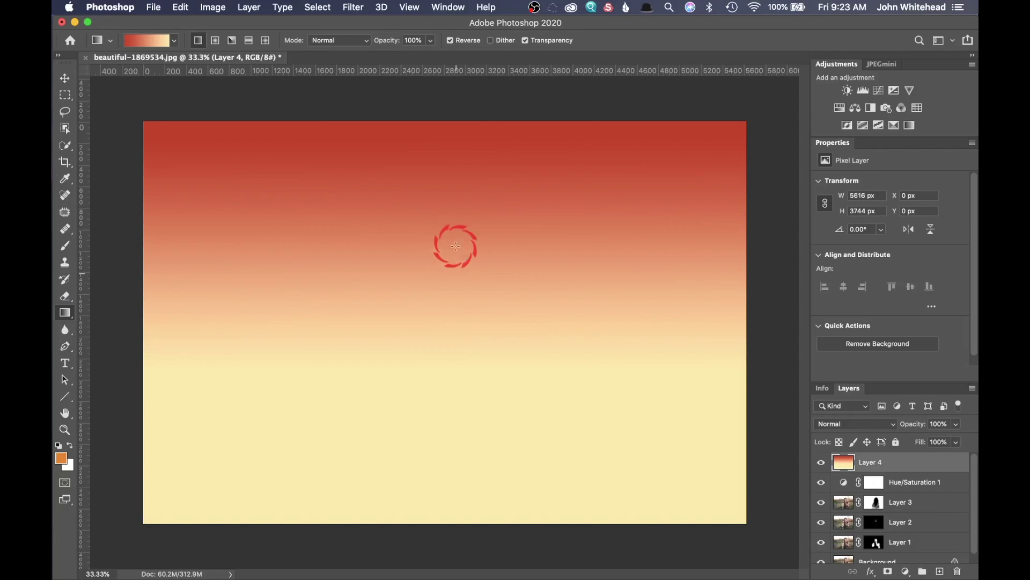
pyautogui.press('super+z')
# - Draw a vertical linear gradient on Layer 4 from mid-photo to just above its upper edge and set the blend mode to Soft Light
pyautogui.moveTo(422, 316); pyautogui.dragTo(420, 101)
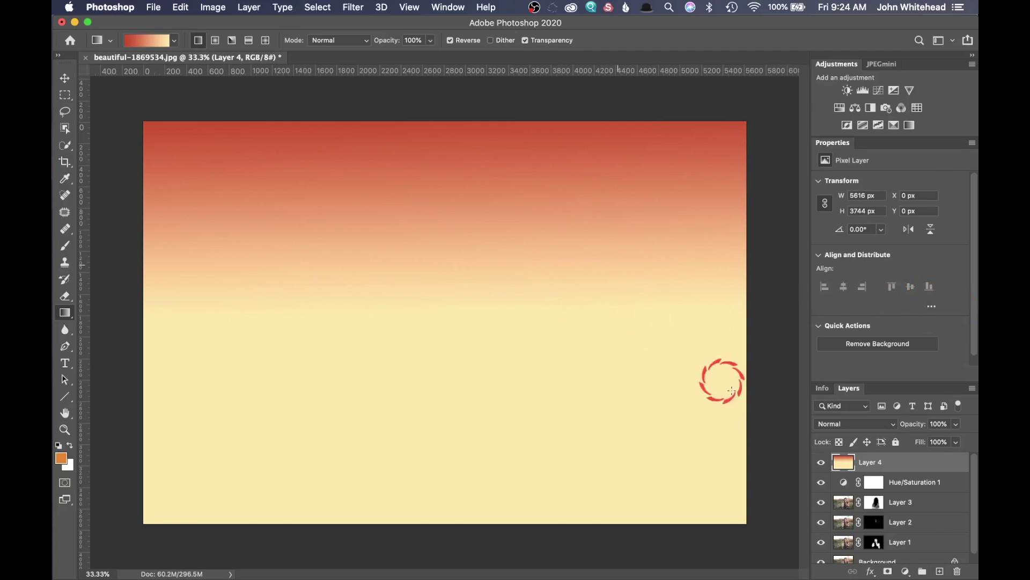
pyautogui.click(864, 428)
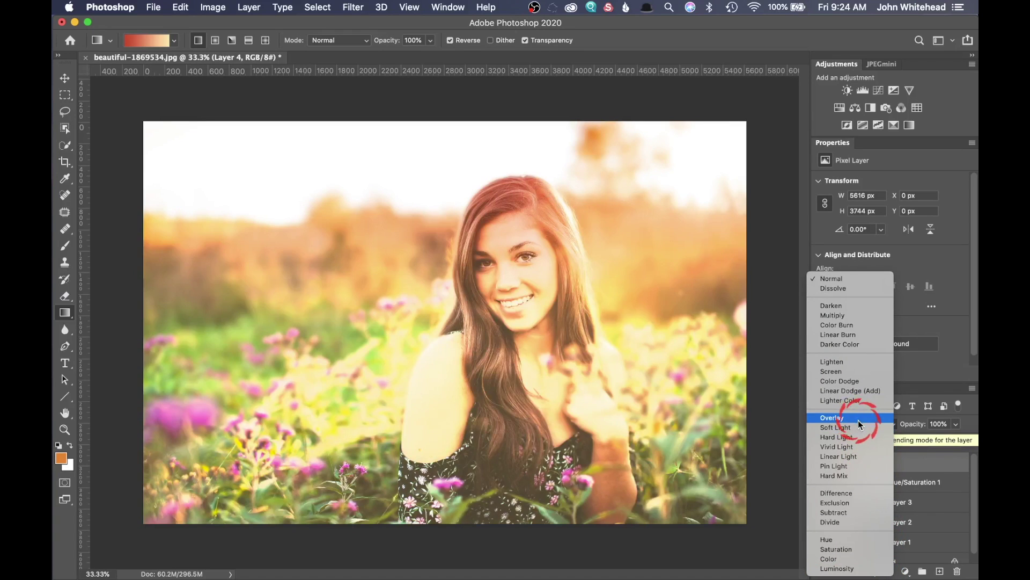
pyautogui.click(857, 426)
pyautogui.click(840, 463)
pyautogui.click(820, 463)
pyautogui.click(820, 463)
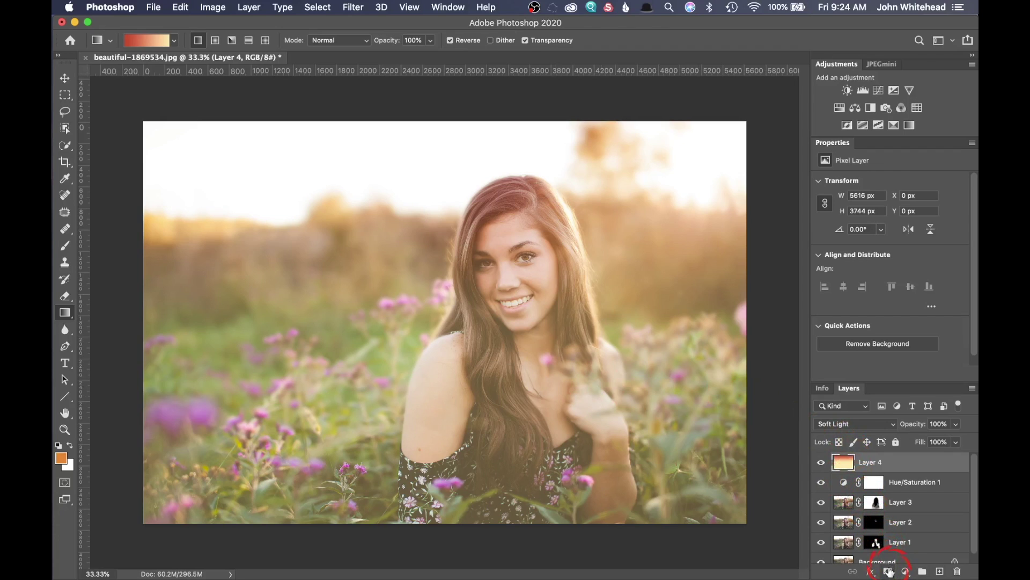
# - Add a white mask to Layer 4 and paint black over the woman with a 1115 px brush at 26% flow to reduce the tint
pyautogui.click(890, 572)
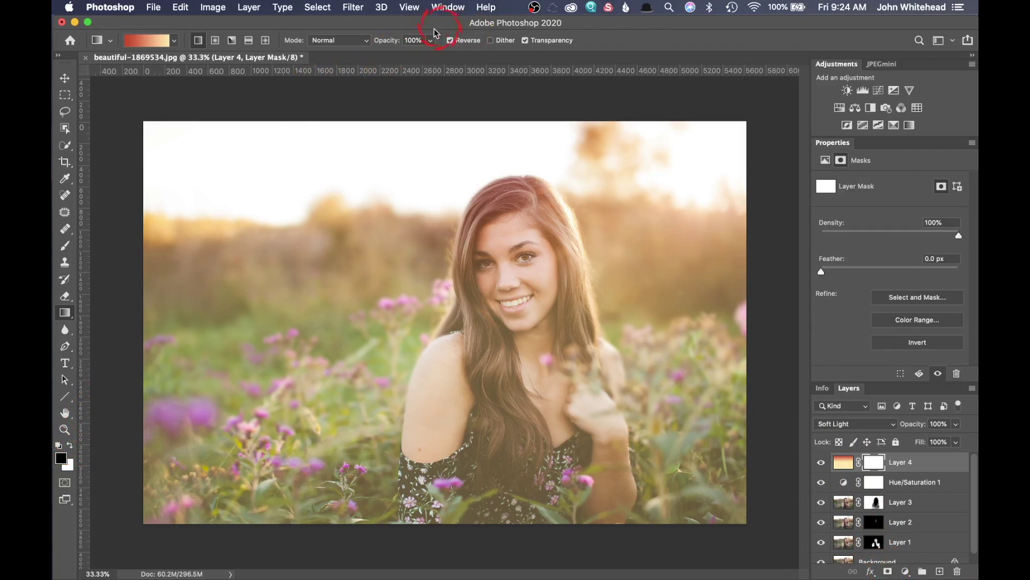
pyautogui.click(65, 246)
pyautogui.moveTo(529, 349)
pyautogui.mouseDown()
pyautogui.moveTo(533, 224)
pyautogui.moveTo(519, 212)
pyautogui.mouseUp()
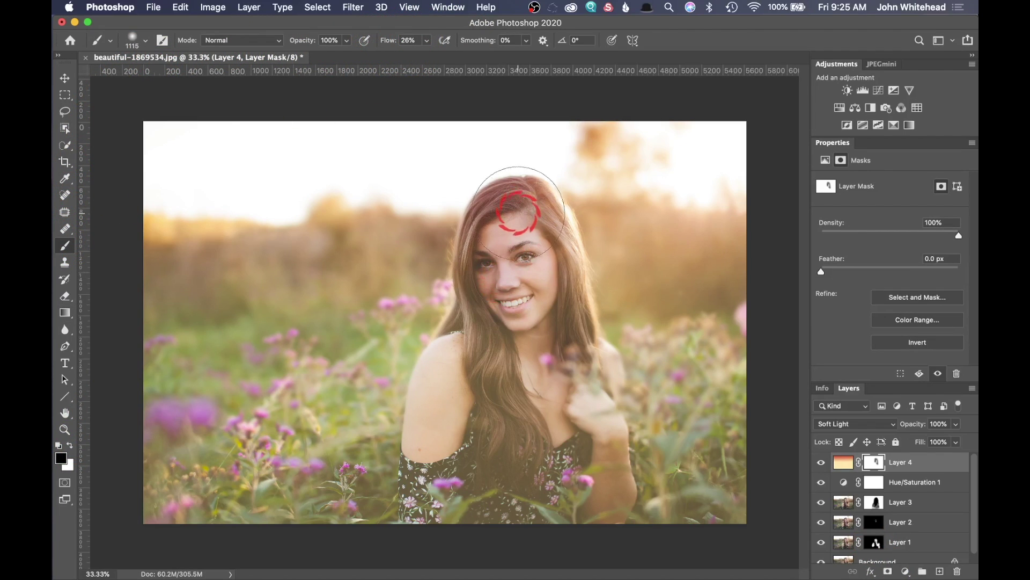
pyautogui.moveTo(456, 427)
pyautogui.mouseDown()
pyautogui.moveTo(451, 492)
pyautogui.moveTo(514, 436)
pyautogui.moveTo(542, 475)
pyautogui.moveTo(592, 467)
pyautogui.moveTo(595, 506)
pyautogui.moveTo(583, 398)
pyautogui.moveTo(554, 345)
pyautogui.moveTo(524, 215)
pyautogui.moveTo(535, 240)
pyautogui.moveTo(538, 355)
pyautogui.moveTo(516, 461)
pyautogui.mouseUp()
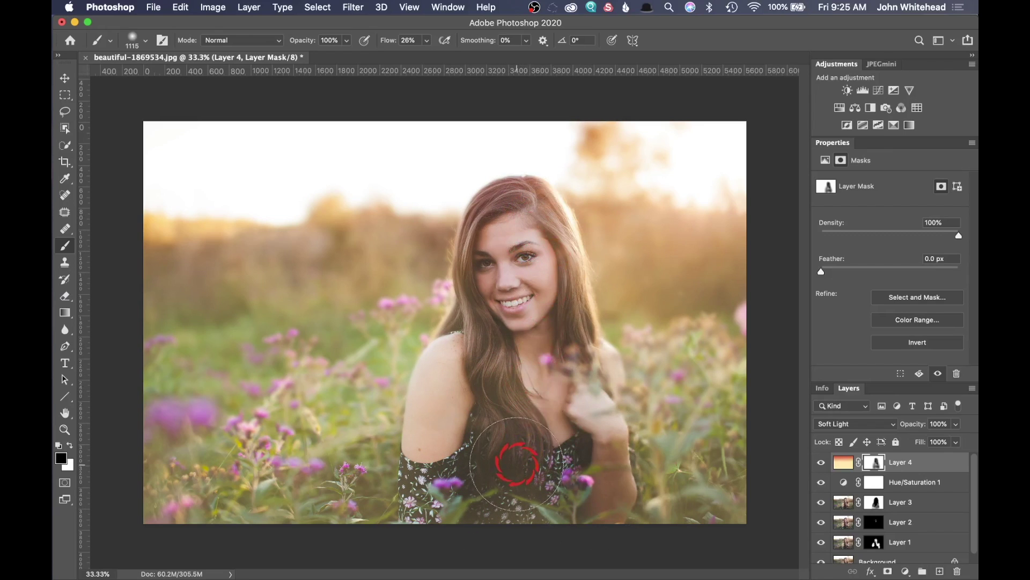
pyautogui.press('x')
pyautogui.moveTo(425, 510)
pyautogui.mouseDown()
pyautogui.moveTo(516, 486)
pyautogui.moveTo(572, 495)
pyautogui.moveTo(582, 478)
pyautogui.moveTo(538, 483)
pyautogui.moveTo(505, 449)
pyautogui.moveTo(454, 521)
pyautogui.moveTo(429, 509)
pyautogui.moveTo(512, 530)
pyautogui.moveTo(660, 542)
pyautogui.mouseUp()
pyautogui.click(537, 215)
pyautogui.moveTo(538, 214)
pyautogui.mouseDown()
pyautogui.moveTo(527, 335)
pyautogui.moveTo(513, 233)
pyautogui.moveTo(527, 300)
pyautogui.moveTo(666, 275)
pyautogui.moveTo(664, 265)
pyautogui.moveTo(800, 254)
pyautogui.mouseUp()
pyautogui.press('x')
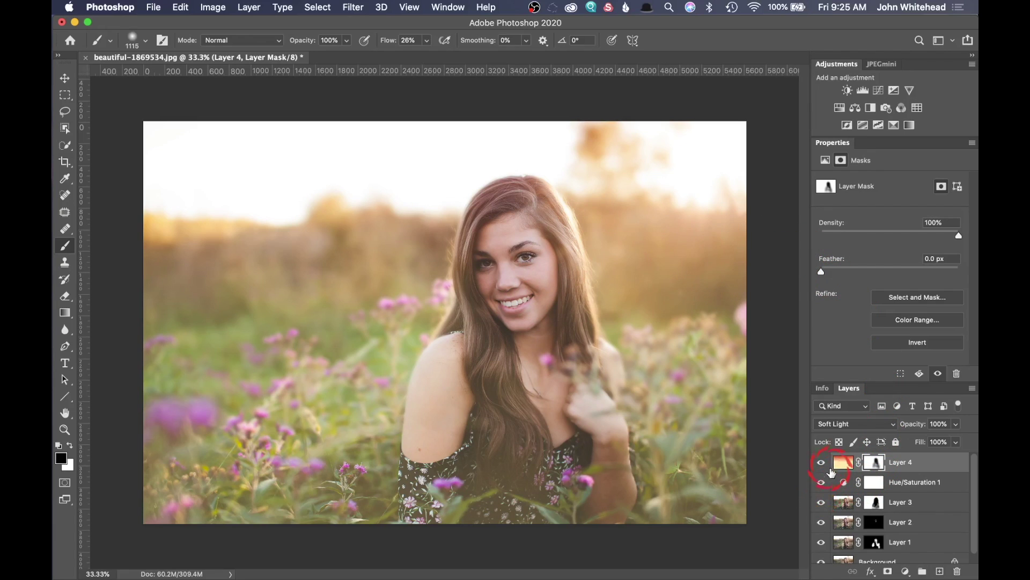
pyautogui.click(821, 462)
pyautogui.click(822, 463)
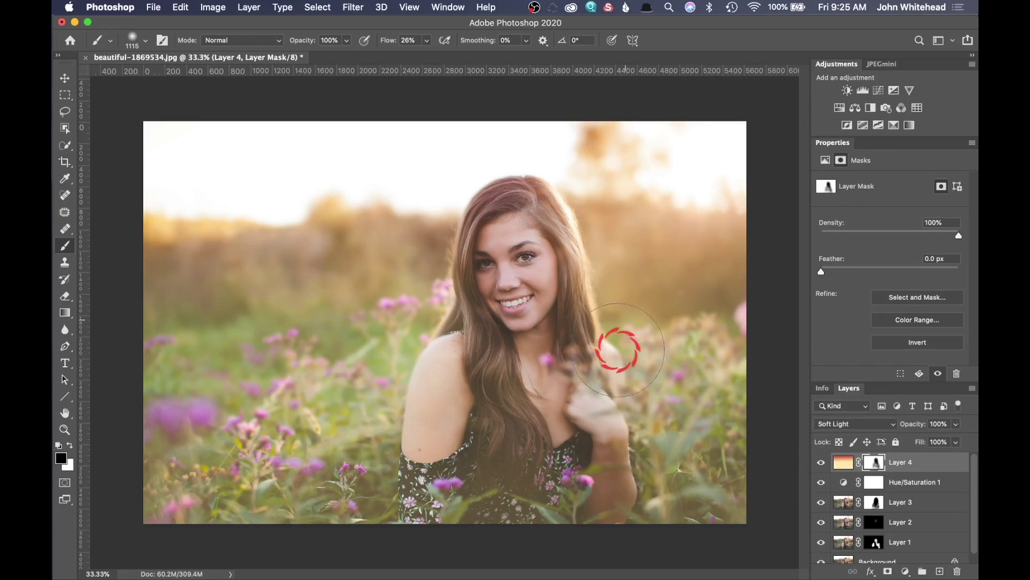
pyautogui.moveTo(584, 242)
pyautogui.mouseDown()
pyautogui.moveTo(637, 241)
pyautogui.moveTo(642, 218)
pyautogui.moveTo(658, 208)
pyautogui.moveTo(654, 190)
pyautogui.moveTo(691, 150)
pyautogui.moveTo(683, 139)
pyautogui.moveTo(604, 155)
pyautogui.moveTo(509, 193)
pyautogui.moveTo(399, 282)
pyautogui.moveTo(731, 86)
pyautogui.moveTo(358, 312)
pyautogui.moveTo(236, 442)
pyautogui.moveTo(153, 472)
pyautogui.moveTo(631, 230)
pyautogui.moveTo(617, 228)
pyautogui.moveTo(436, 381)
pyautogui.moveTo(233, 520)
pyautogui.moveTo(616, 236)
pyautogui.moveTo(791, 267)
pyautogui.moveTo(892, 543)
pyautogui.mouseUp()
# - Add a blank layer above Layer 4 and set the foreground colour to orange cd8641
pyautogui.moveTo(937, 573); pyautogui.dragTo(948, 568)
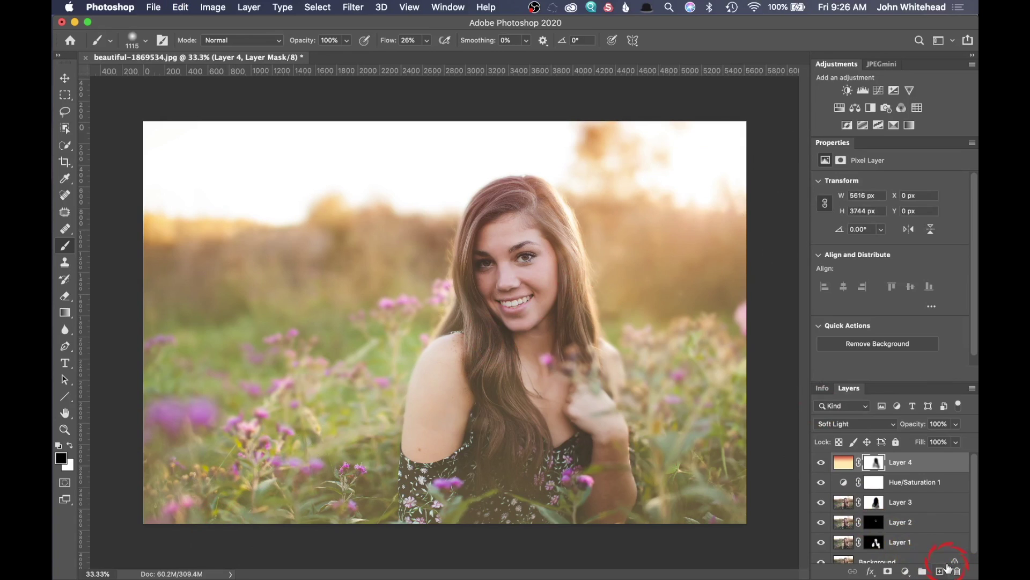
pyautogui.click(940, 571)
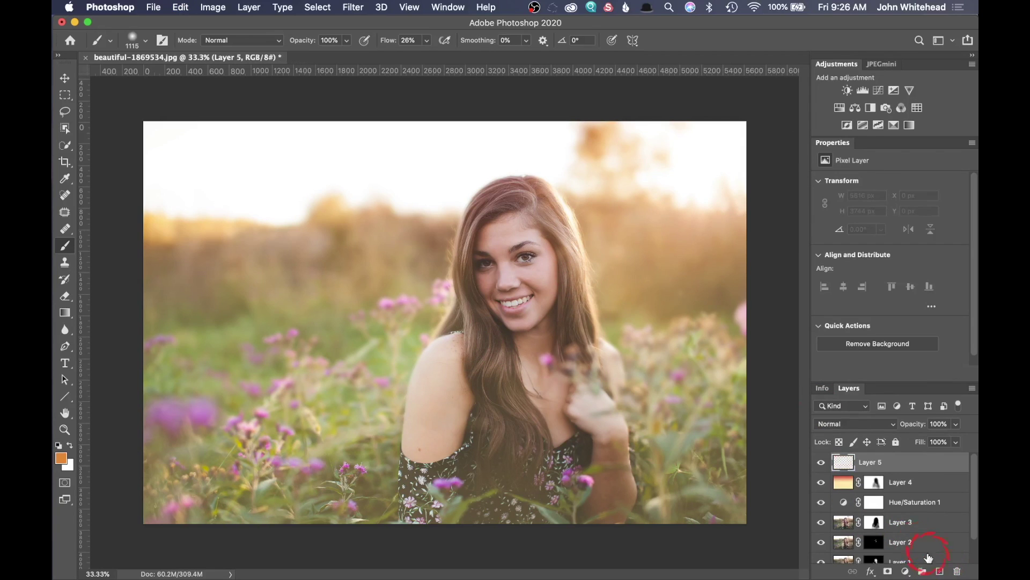
pyautogui.moveTo(731, 167); pyautogui.dragTo(689, 181)
pyautogui.click(60, 462)
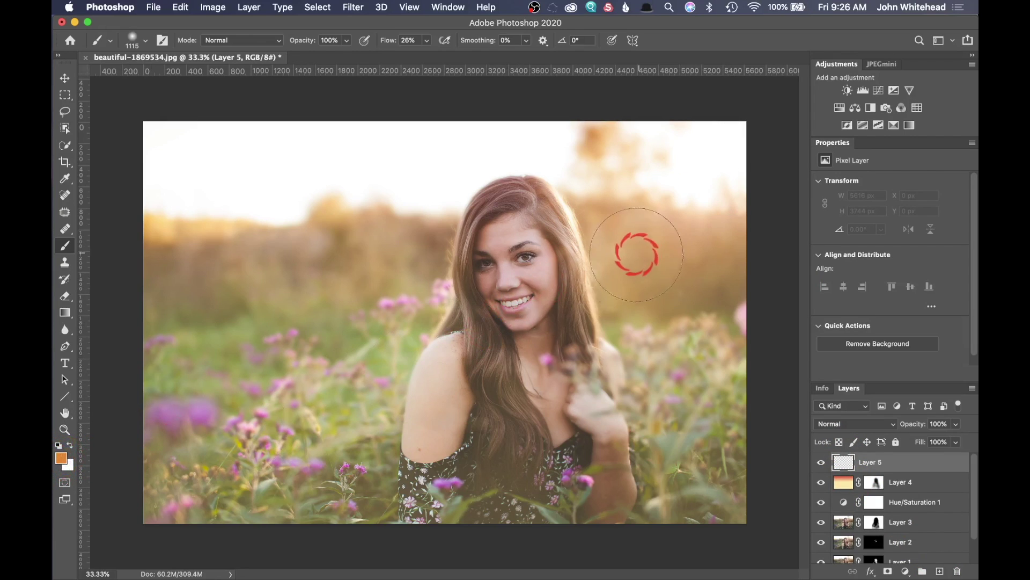
pyautogui.click(68, 446)
pyautogui.click(62, 460)
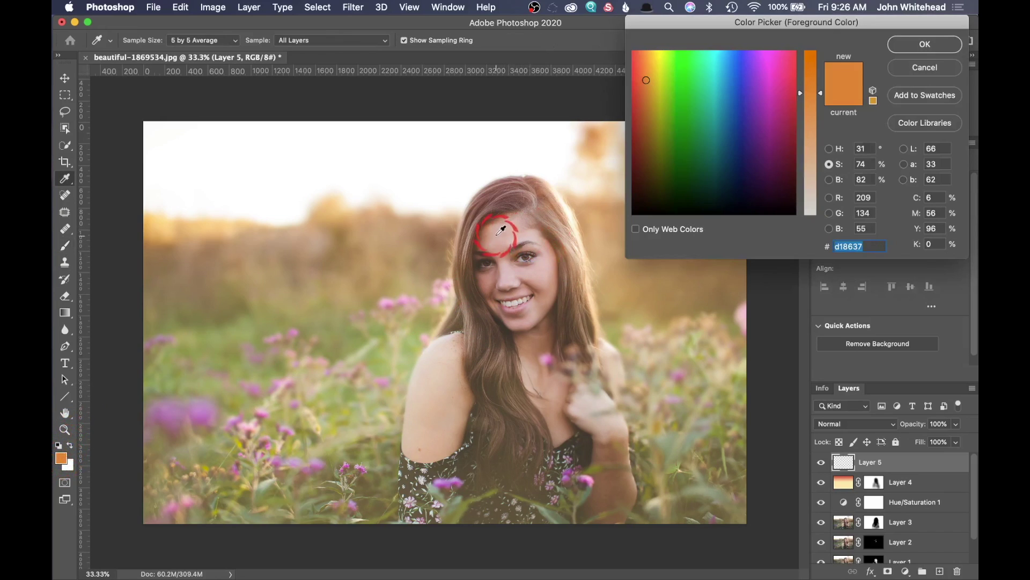
pyautogui.click(485, 235)
pyautogui.moveTo(485, 234); pyautogui.dragTo(772, 5)
pyautogui.moveTo(822, 146); pyautogui.dragTo(819, 106)
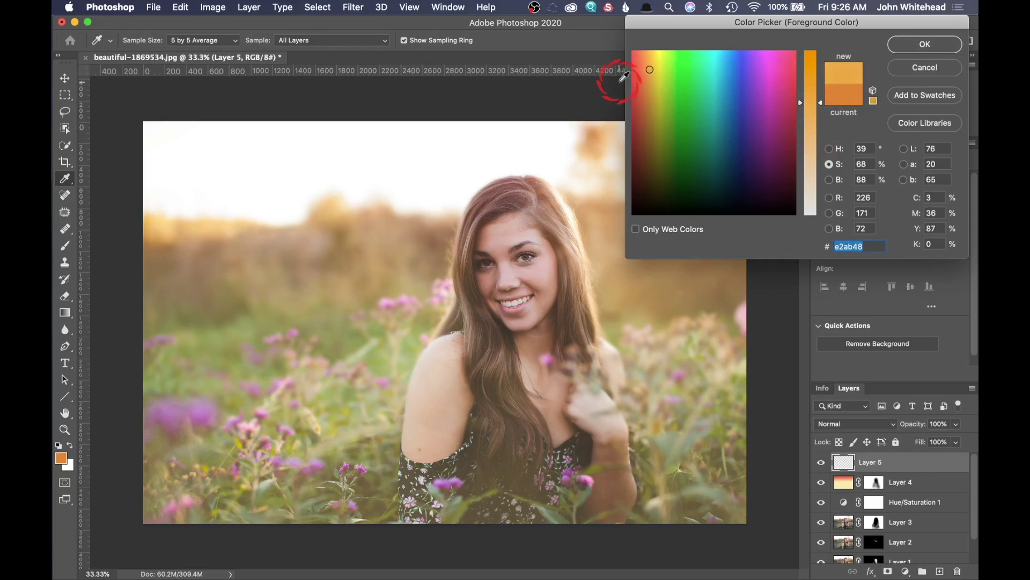
pyautogui.click(648, 81)
pyautogui.click(647, 85)
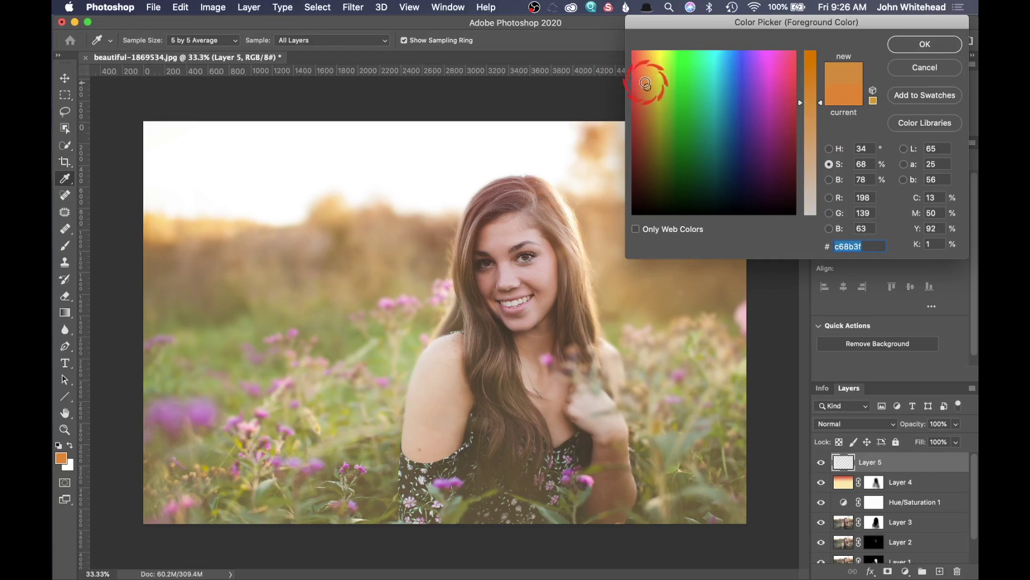
pyautogui.click(645, 83)
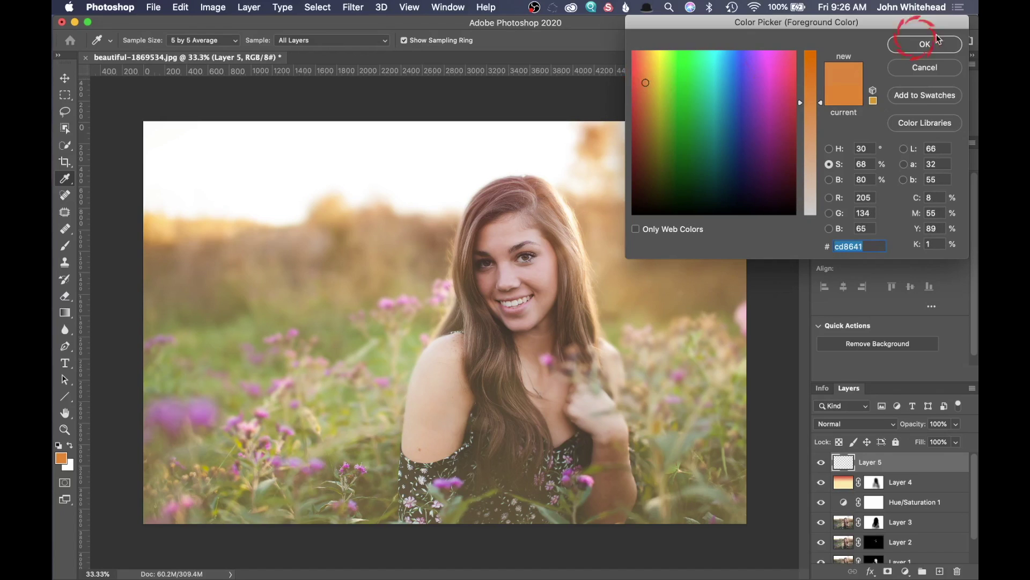
pyautogui.click(909, 44)
# - Enlarge the brush to 3558 px and try one orange dab at 26% flow over the photo's upper-right sky
pyautogui.click(820, 163)
pyautogui.moveTo(689, 166); pyautogui.dragTo(701, 159)
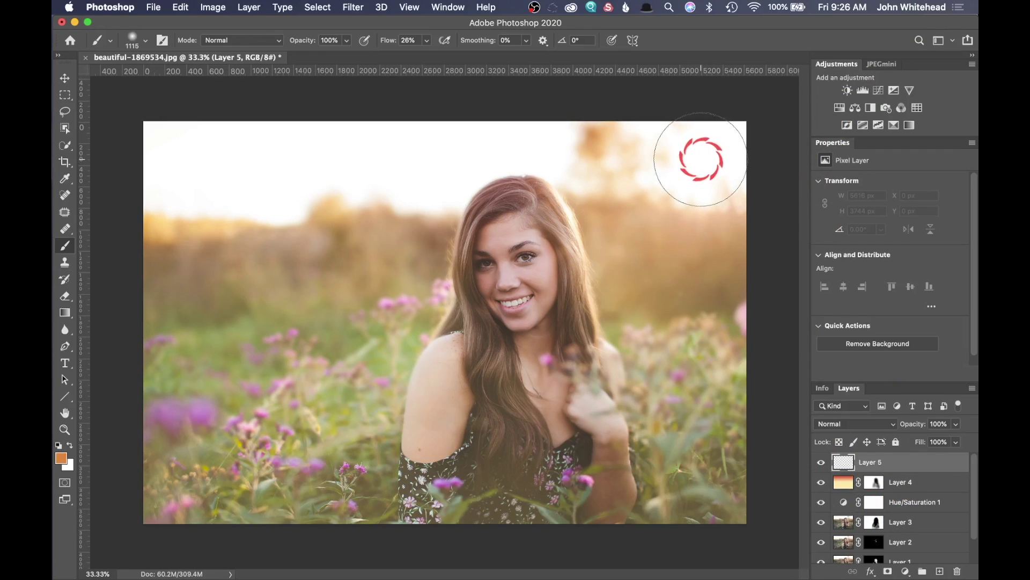
pyautogui.moveTo(561, 232); pyautogui.dragTo(787, 233)
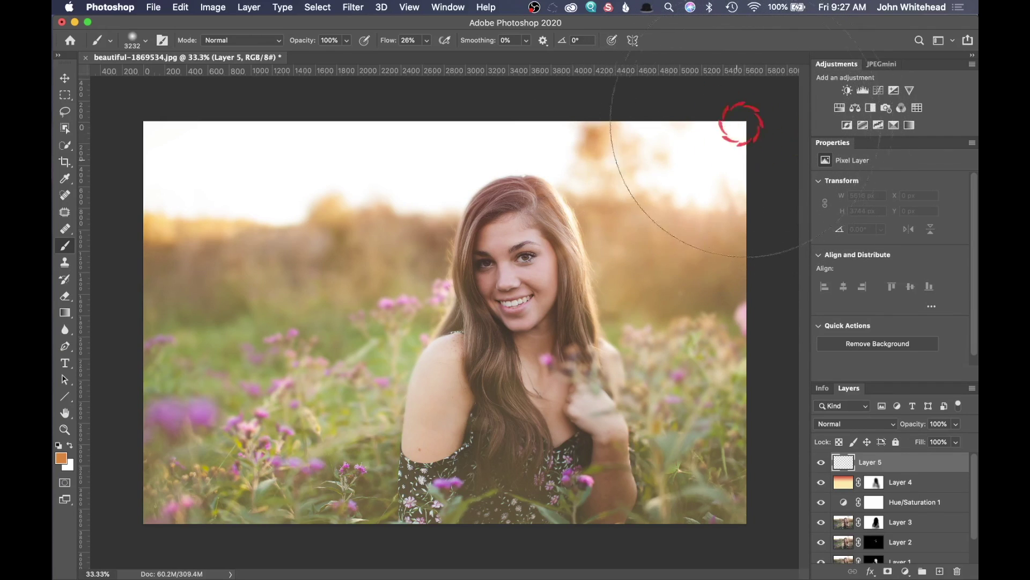
pyautogui.moveTo(546, 244); pyautogui.dragTo(588, 242)
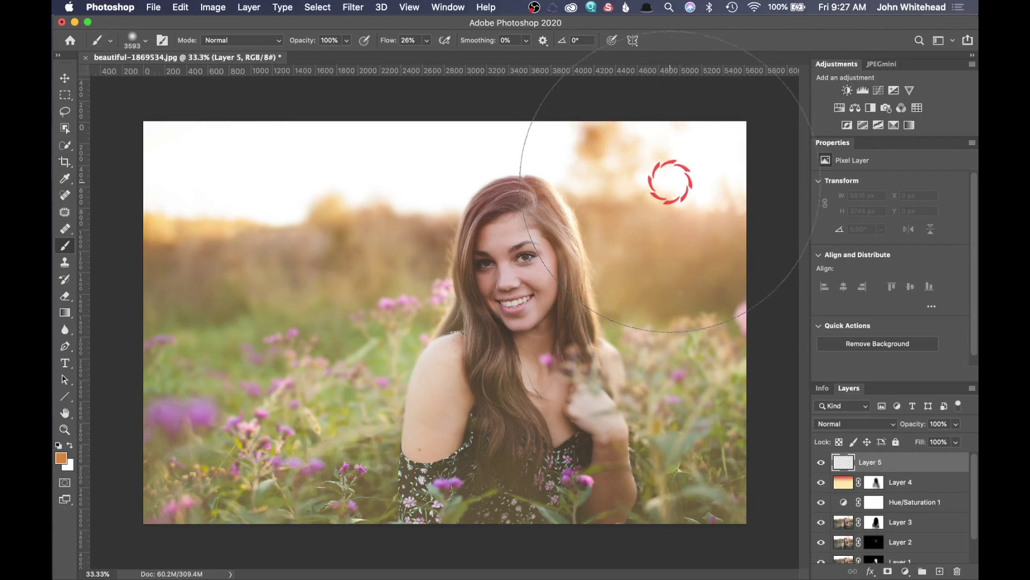
pyautogui.moveTo(658, 150); pyautogui.dragTo(658, 151)
pyautogui.moveTo(650, 38)
pyautogui.mouseDown()
pyautogui.moveTo(629, 410)
pyautogui.moveTo(638, 32)
pyautogui.moveTo(653, 73)
pyautogui.mouseUp()
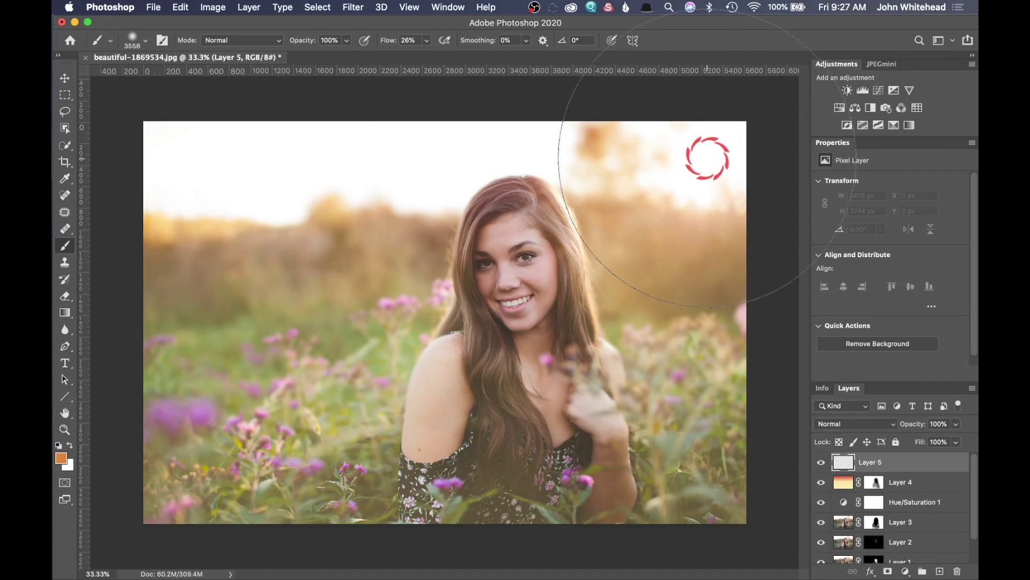
pyautogui.click(707, 158)
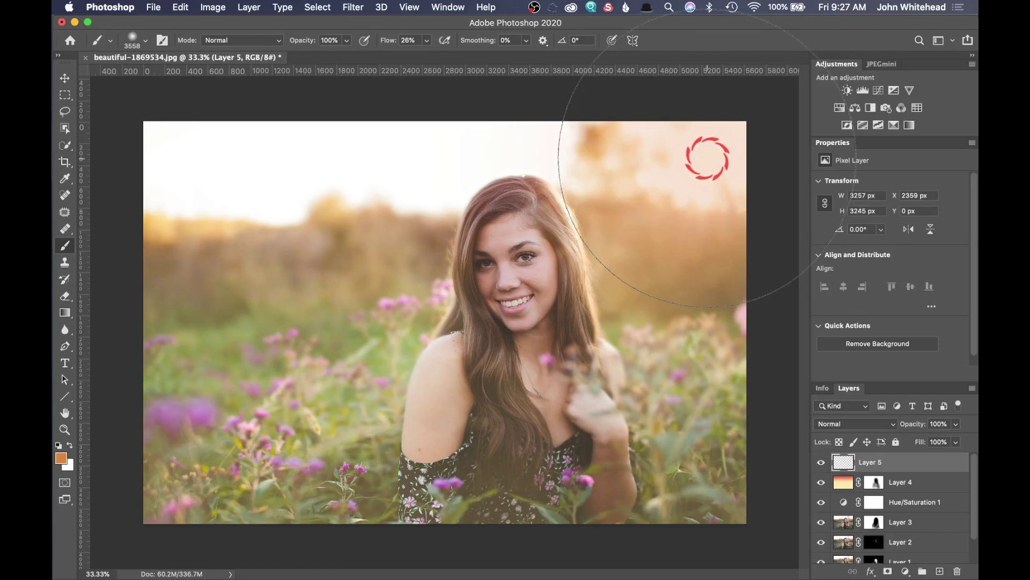
pyautogui.press('super+z')
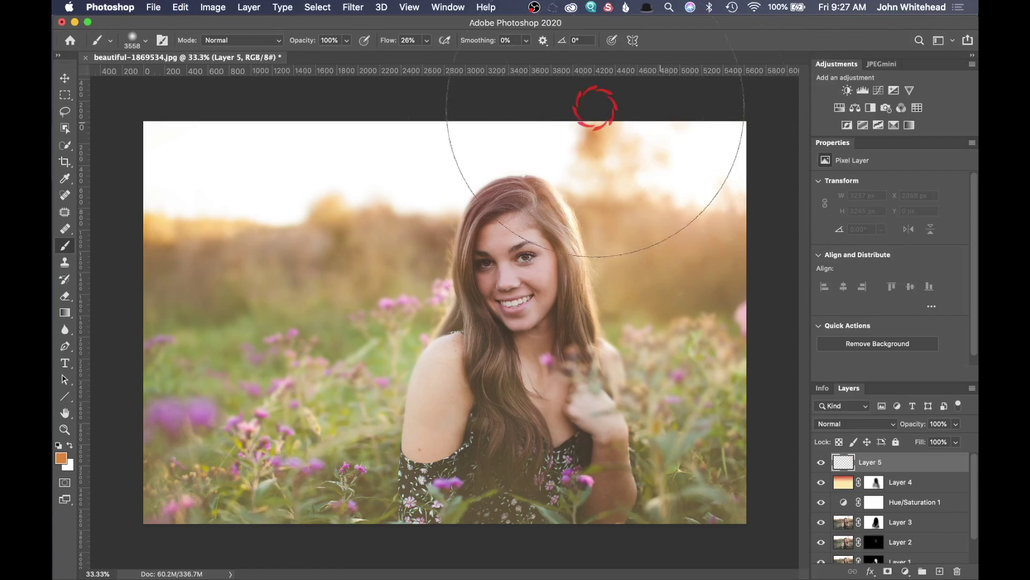
# - Set the brush flow to 100% and paint a single orange dab over the photo's upper-right sky on Layer 5
pyautogui.write('100')
pyautogui.press('Return')
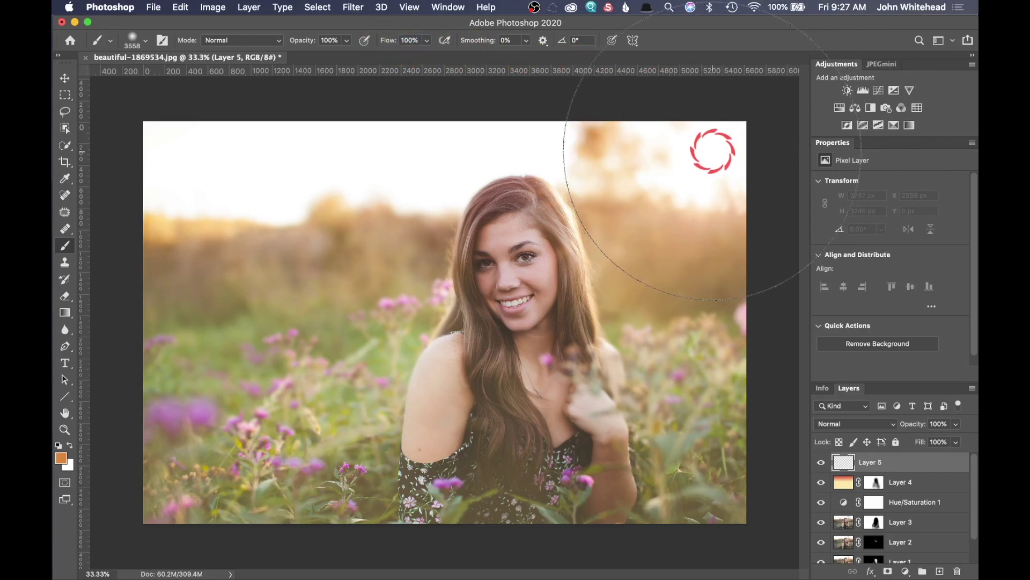
pyautogui.click(712, 152)
pyautogui.click(923, 536)
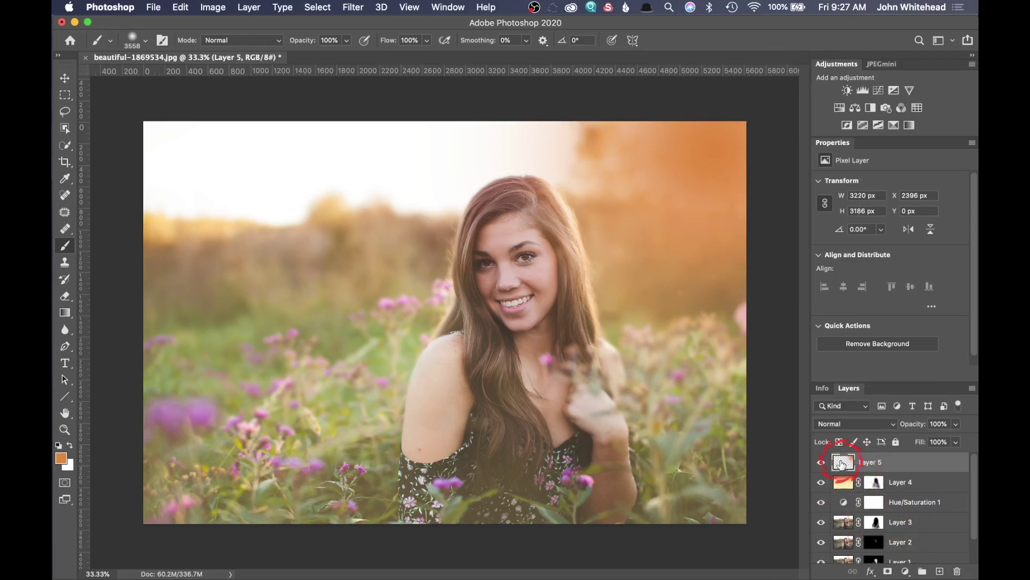
# - Set Layer 5's blend mode to Screen and compare the photo with and without the orange glow
pyautogui.moveTo(854, 423); pyautogui.dragTo(858, 513)
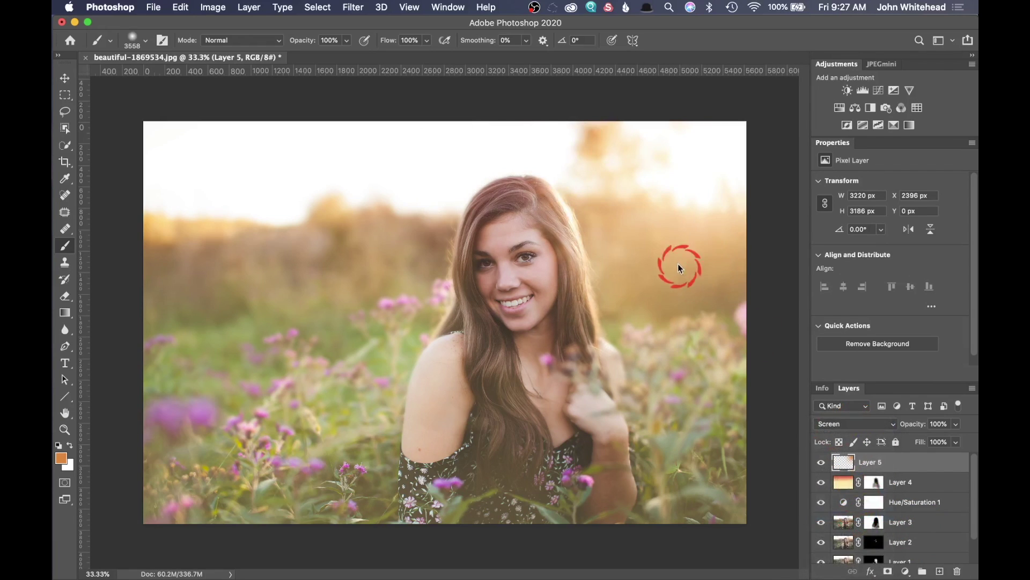
pyautogui.click(821, 463)
pyautogui.click(821, 463)
# - Scale the orange glow on Layer 5 proportionally to about 144% from its upper-right corner with Free Transform
pyautogui.press('super+t')
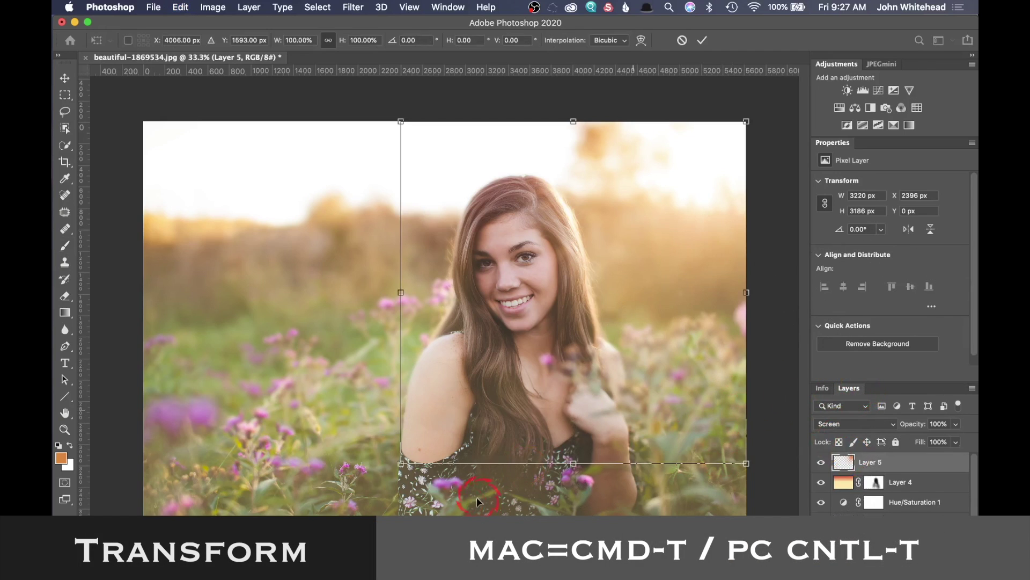
pyautogui.moveTo(402, 461); pyautogui.dragTo(217, 552)
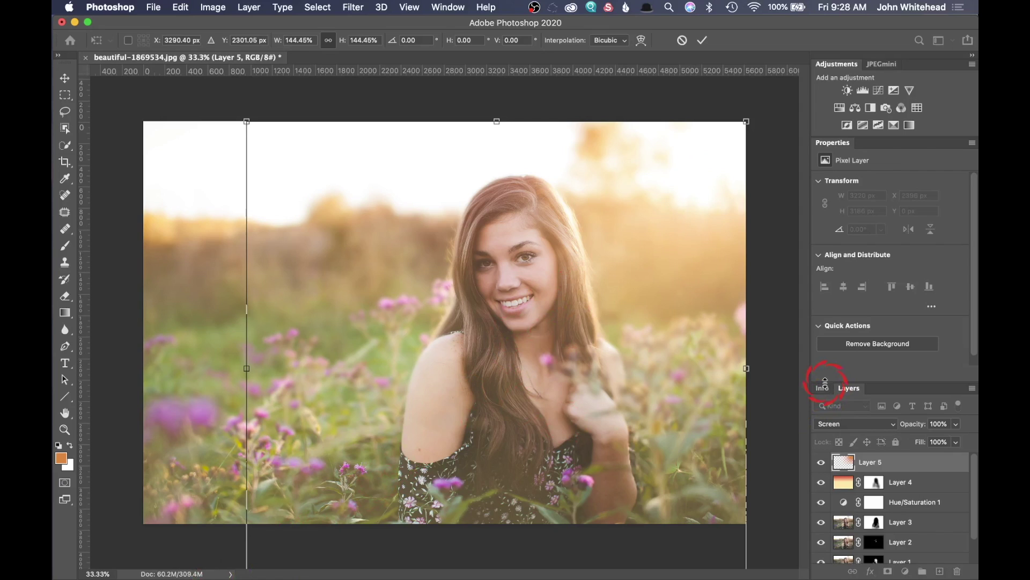
pyautogui.press('Return')
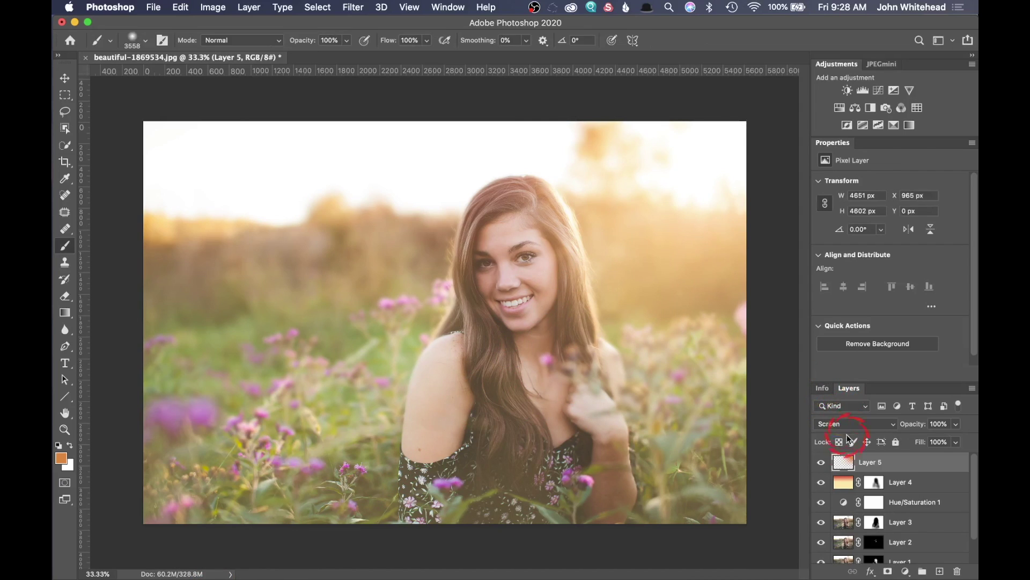
# - Compare the photo with and without the enlarged orange glow on Layer 5
pyautogui.click(820, 463)
pyautogui.click(820, 463)
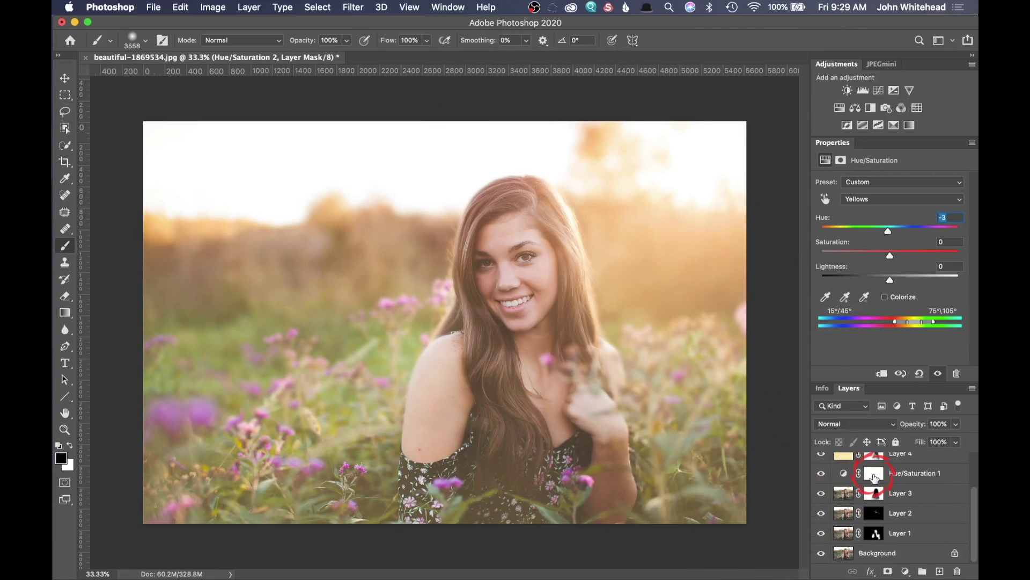
# - Group all the layers above the Background and compare the photo with and without the whole retouch
pyautogui.click(875, 472)
pyautogui.scroll(-3, 904, 510)
pyautogui.keyDown('shift'); pyautogui.click(929, 535); pyautogui.keyUp('shift')
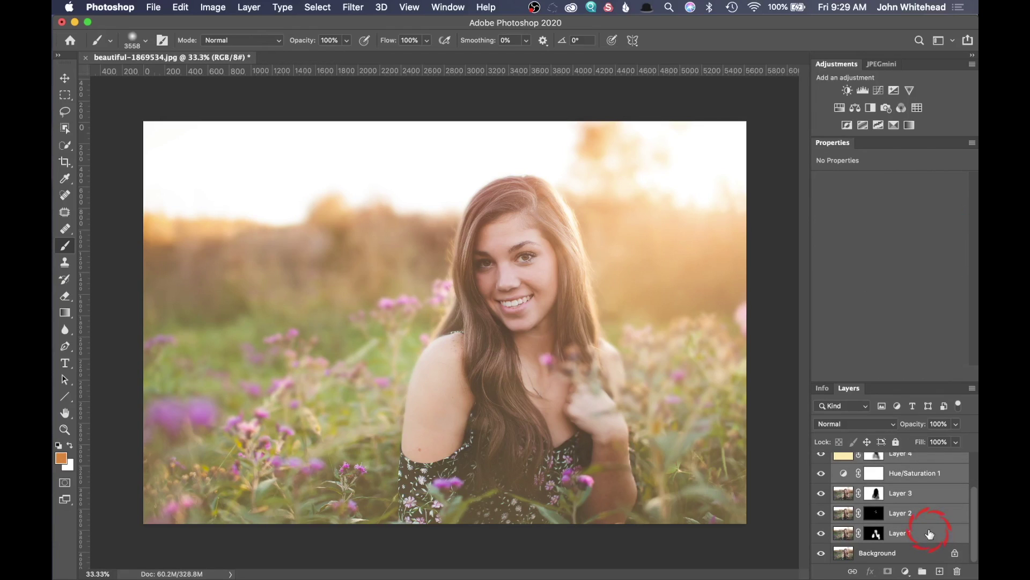
pyautogui.press('super+g')
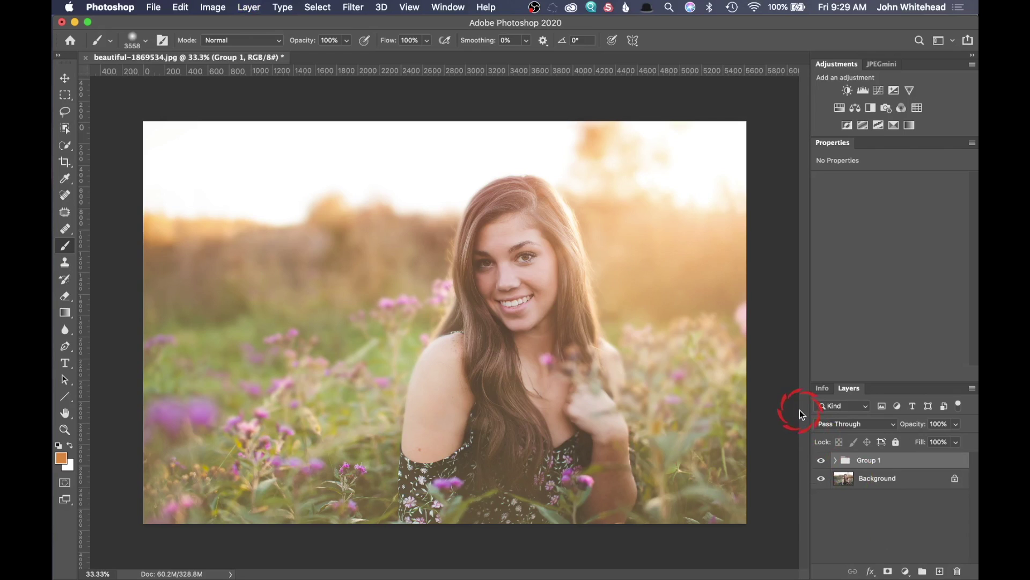
pyautogui.click(823, 464)
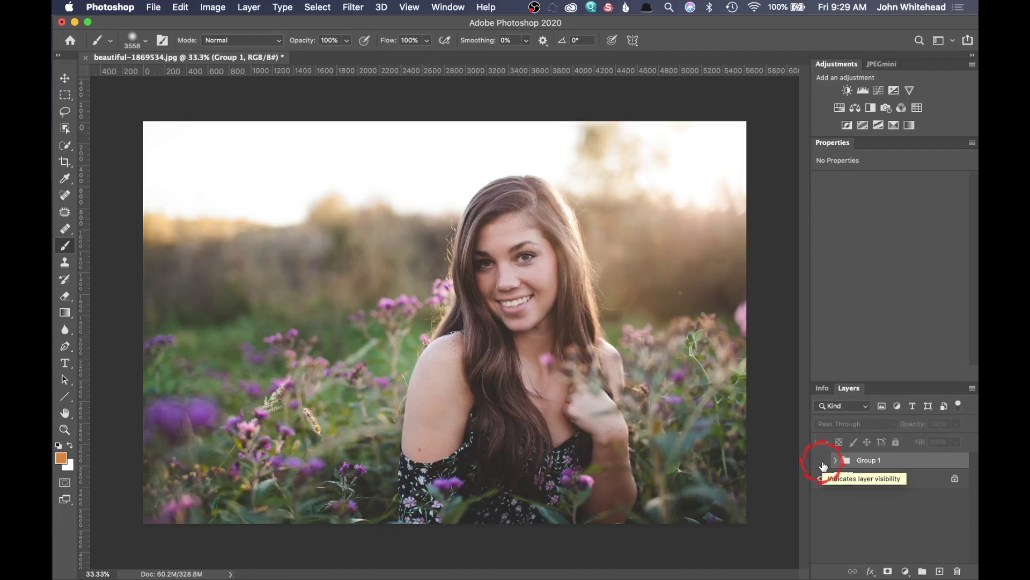
pyautogui.click(822, 461)
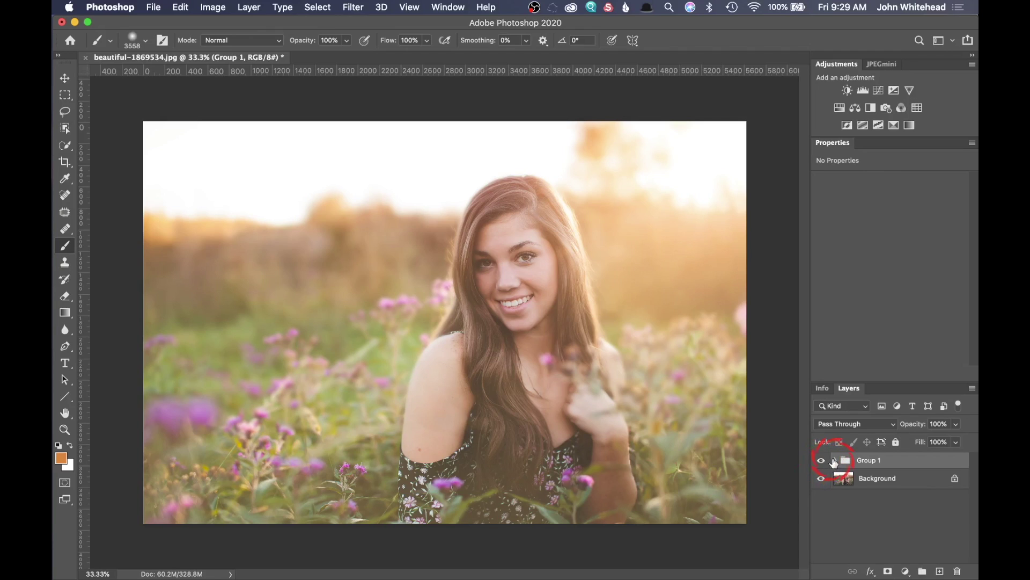
# - Expand the layer group and add a white layer mask to Layer 5
pyautogui.click(834, 460)
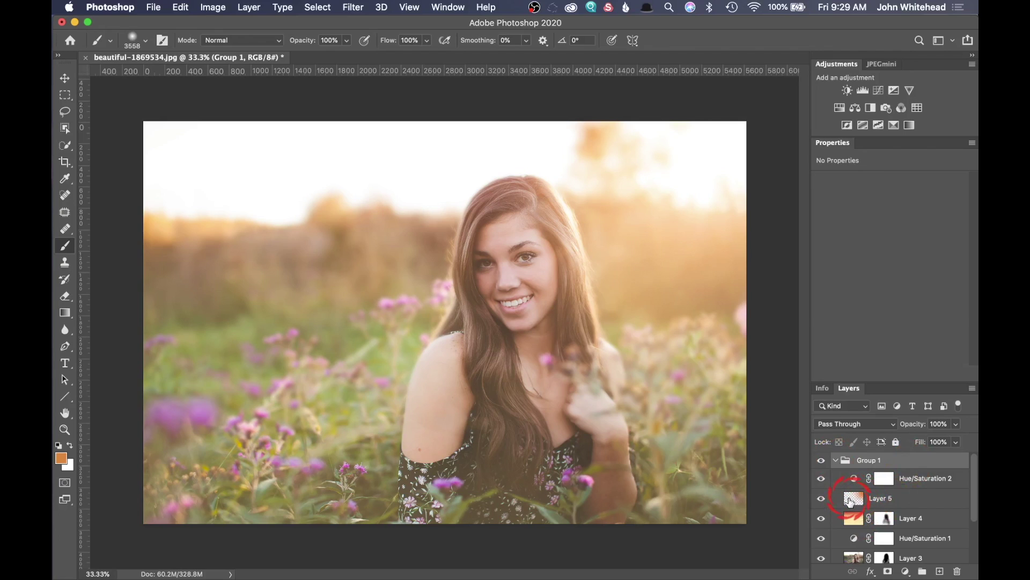
pyautogui.moveTo(850, 502); pyautogui.dragTo(858, 562)
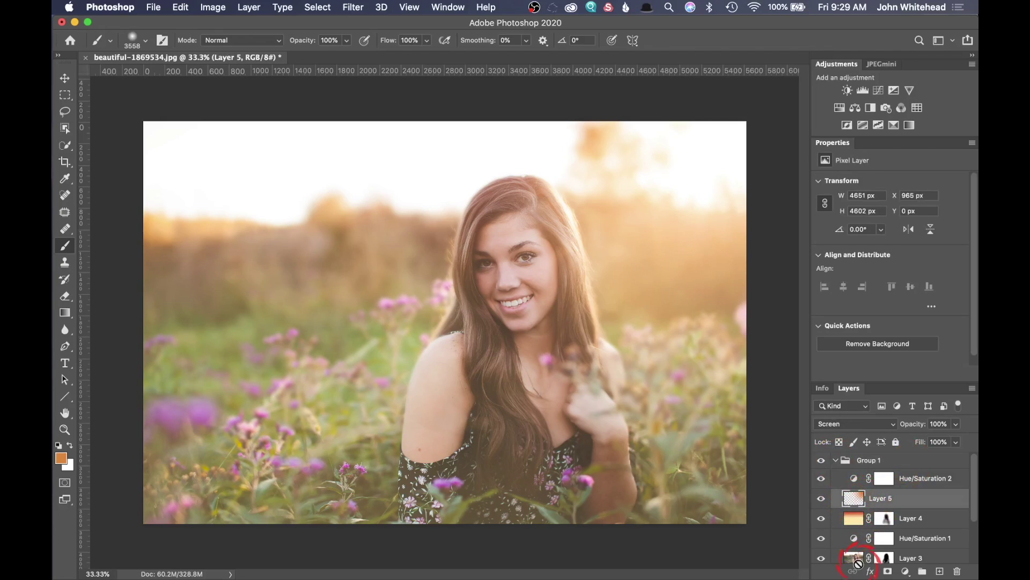
pyautogui.click(889, 572)
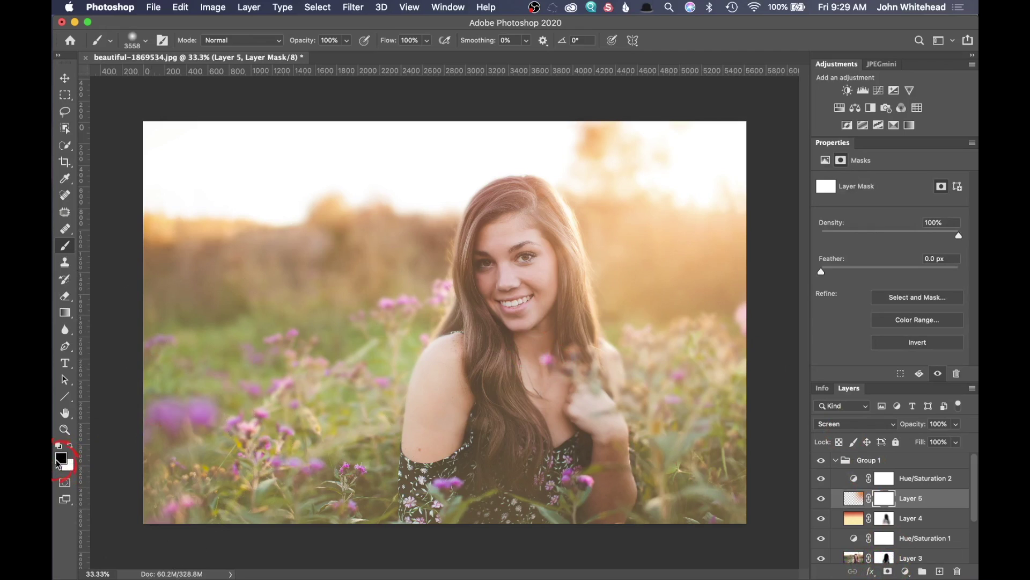
# - Paint black at 7% flow with a 1024 px brush over the woman on Layer 5's mask, and compare the glow on and off
pyautogui.moveTo(384, 43); pyautogui.dragTo(322, 45)
pyautogui.moveTo(456, 246)
pyautogui.mouseDown()
pyautogui.moveTo(451, 237)
pyautogui.moveTo(467, 271)
pyautogui.moveTo(307, 327)
pyautogui.moveTo(201, 323)
pyautogui.mouseUp()
pyautogui.moveTo(517, 361)
pyautogui.mouseDown()
pyautogui.moveTo(501, 219)
pyautogui.moveTo(529, 345)
pyautogui.moveTo(506, 230)
pyautogui.moveTo(528, 444)
pyautogui.moveTo(495, 184)
pyautogui.moveTo(501, 421)
pyautogui.moveTo(442, 219)
pyautogui.moveTo(485, 418)
pyautogui.moveTo(727, 159)
pyautogui.moveTo(554, 282)
pyautogui.moveTo(490, 260)
pyautogui.moveTo(525, 476)
pyautogui.moveTo(623, 478)
pyautogui.moveTo(782, 552)
pyautogui.moveTo(542, 421)
pyautogui.moveTo(511, 381)
pyautogui.moveTo(526, 470)
pyautogui.moveTo(510, 231)
pyautogui.mouseUp()
pyautogui.click(821, 499)
pyautogui.click(823, 500)
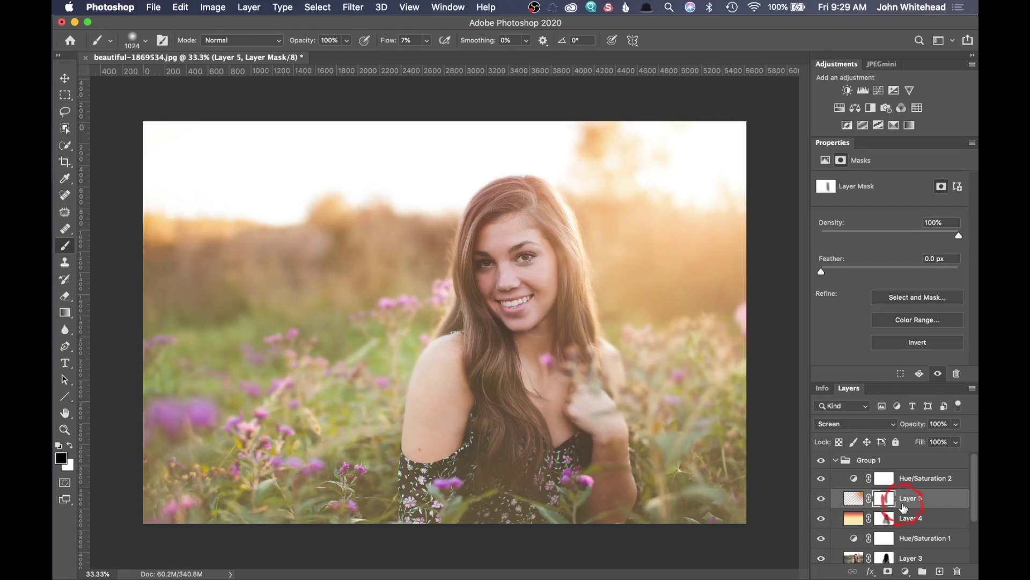
# - Add two Curves adjustment layers above Layer 5 and raise the upper one's black point to input 13
pyautogui.click(879, 91)
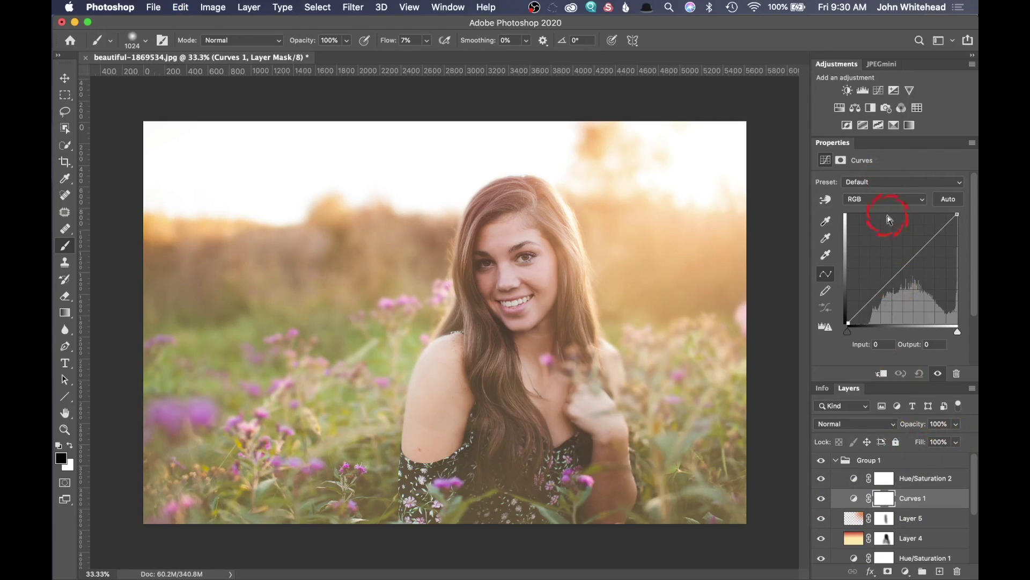
pyautogui.click(881, 94)
pyautogui.moveTo(848, 333); pyautogui.dragTo(855, 337)
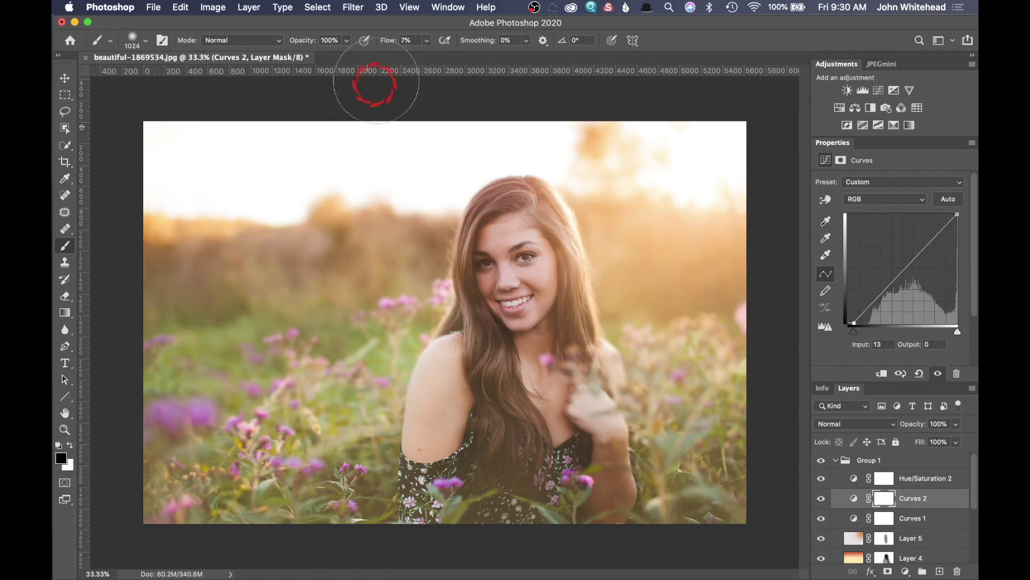
# - Paint black at 100% flow over the woman on the upper Curves layer's mask, and compare the photo with and without that adjustment
pyautogui.moveTo(392, 43); pyautogui.dragTo(461, 43)
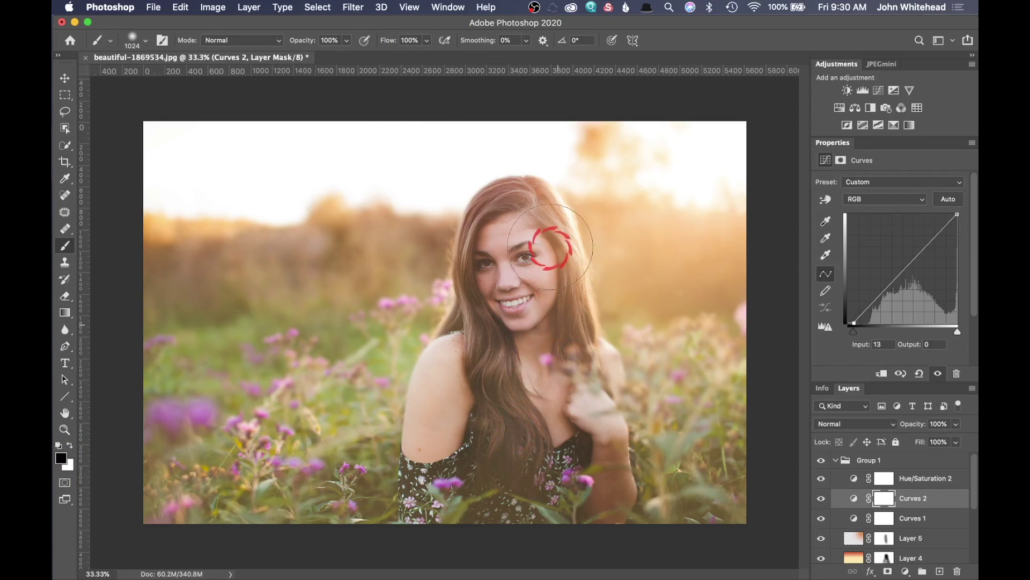
pyautogui.moveTo(502, 217)
pyautogui.mouseDown()
pyautogui.moveTo(508, 387)
pyautogui.moveTo(509, 253)
pyautogui.moveTo(488, 225)
pyautogui.mouseUp()
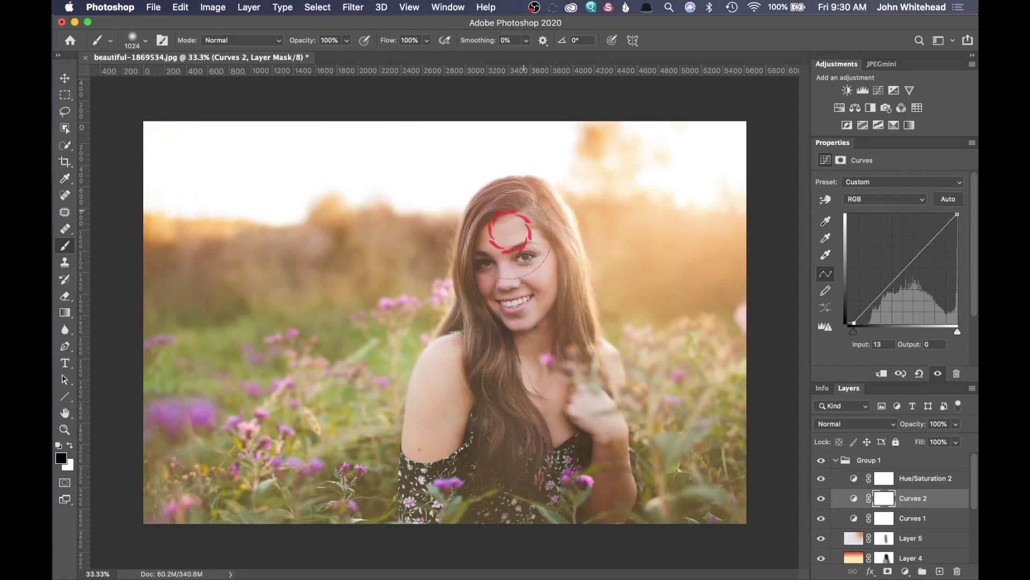
pyautogui.click(821, 499)
pyautogui.click(821, 498)
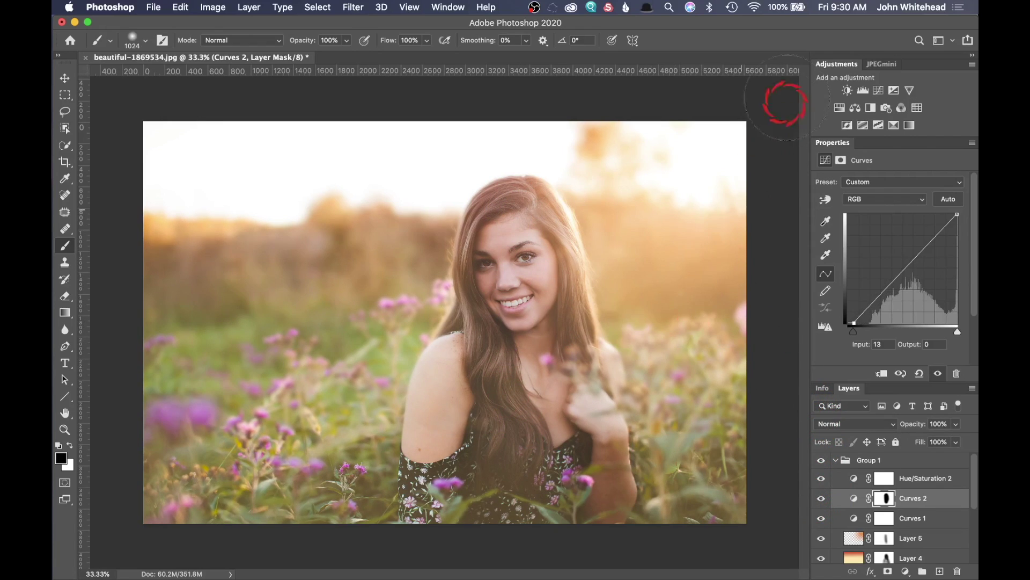
pyautogui.press('super+minus')
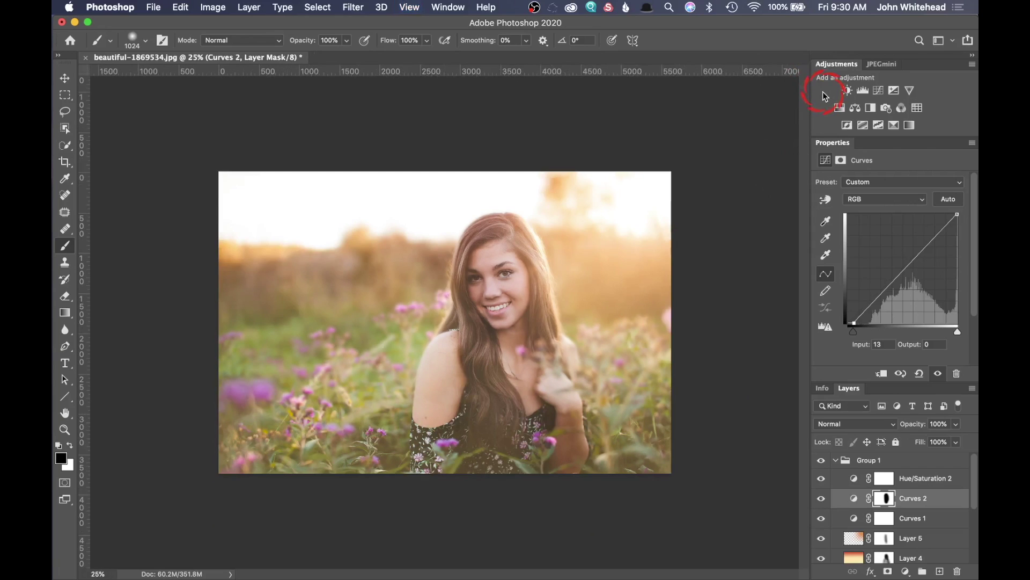